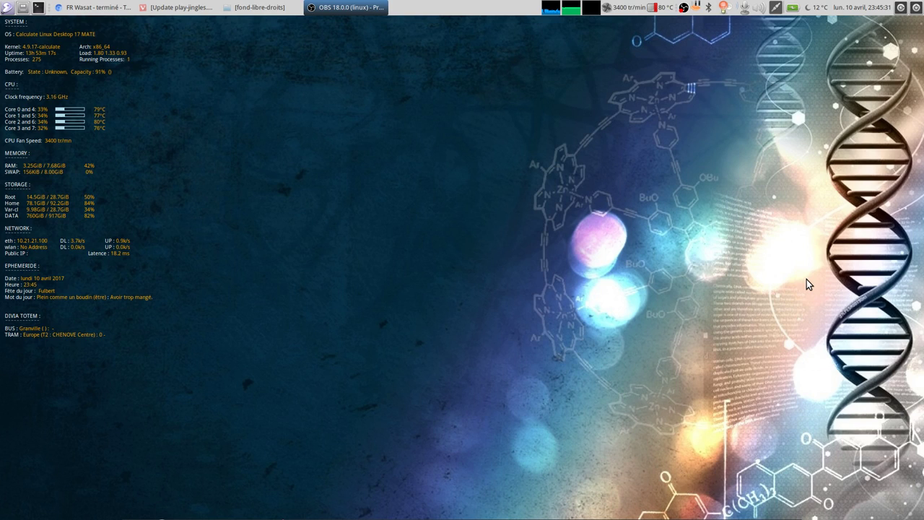
# - Launch Audacity and import BigCarTheft.mp3 from the fond-libre-droits folder as a new track
pyautogui.click(264, 8)
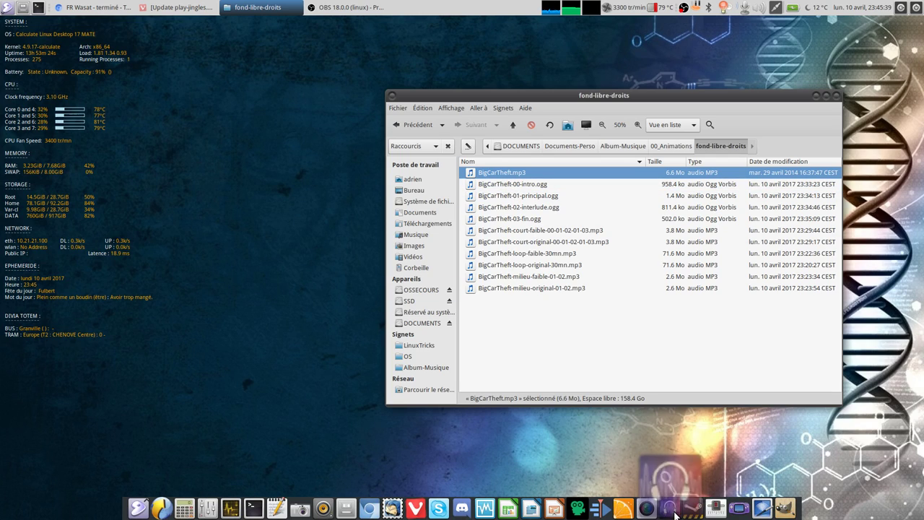
pyautogui.click(673, 511)
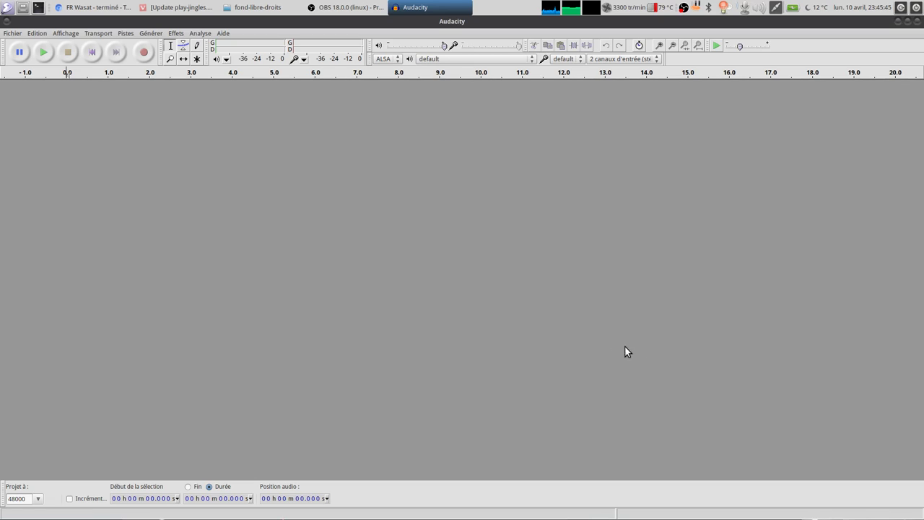
pyautogui.click(258, 7)
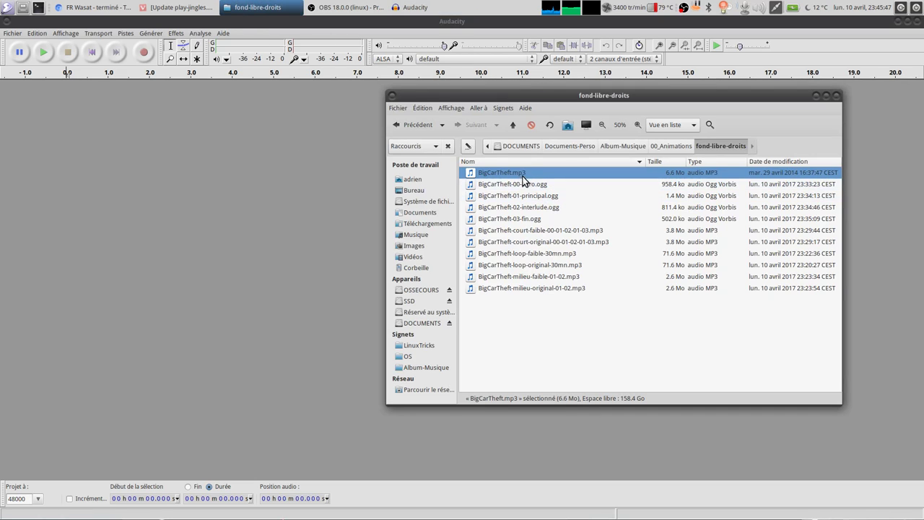
pyautogui.moveTo(520, 175); pyautogui.dragTo(312, 296)
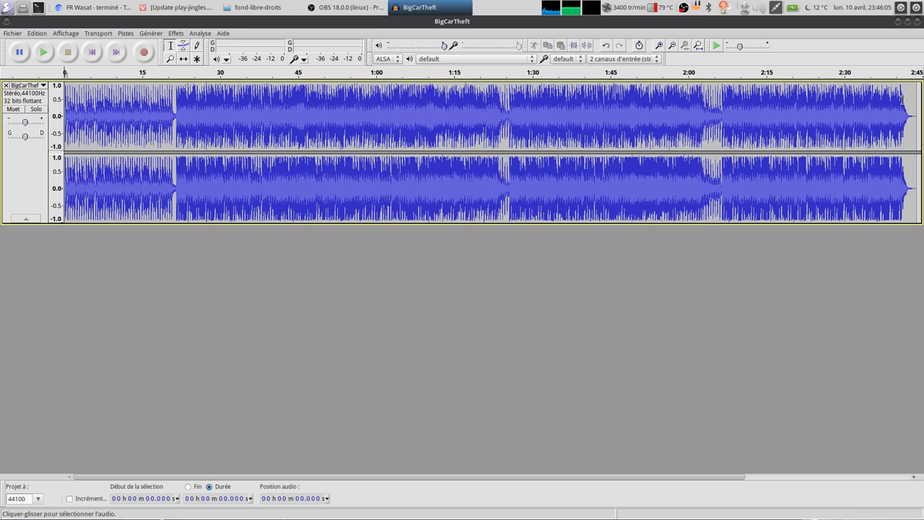
# - Delete the quiet intro from the track's start to about 21.57 s, ending exactly where the loud part begins
pyautogui.scroll(1, 161, 106)
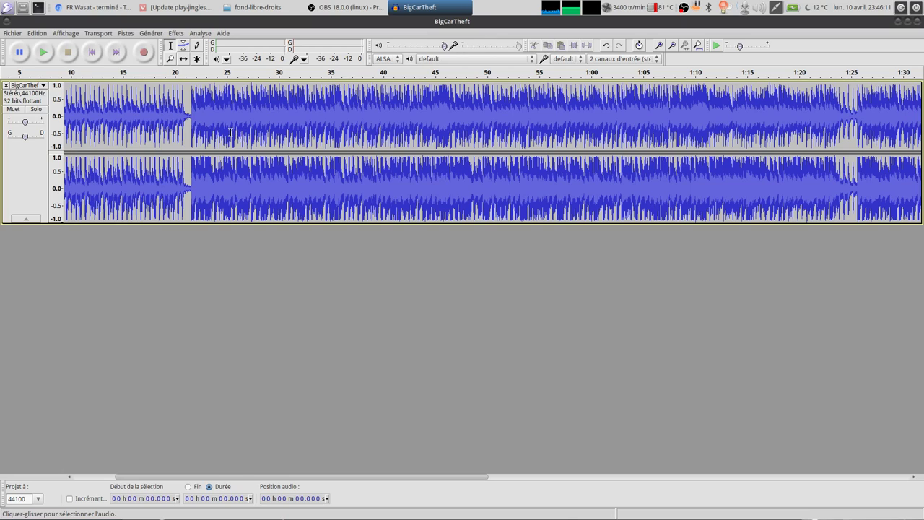
pyautogui.moveTo(191, 110); pyautogui.dragTo(54, 112)
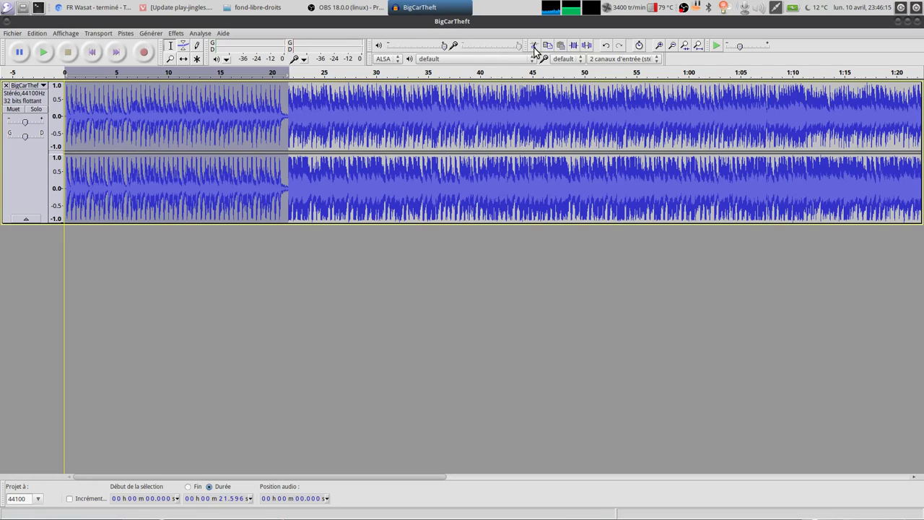
pyautogui.hotkey('ctrl', '1')
pyautogui.hotkey('ctrl', '1')
pyautogui.hotkey('ctrl', '1')
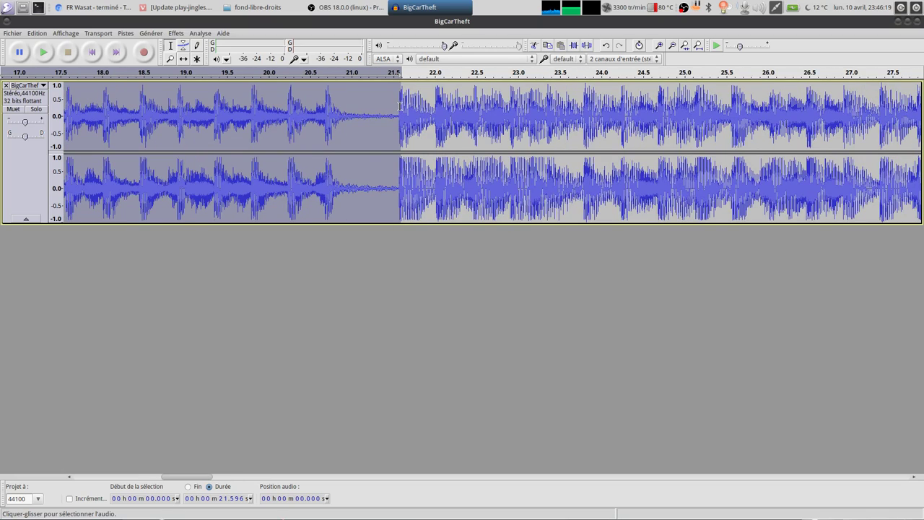
pyautogui.moveTo(393, 104); pyautogui.dragTo(392, 102)
pyautogui.keyDown('ctrl'); pyautogui.scroll(3, 392, 104); pyautogui.keyUp('ctrl')
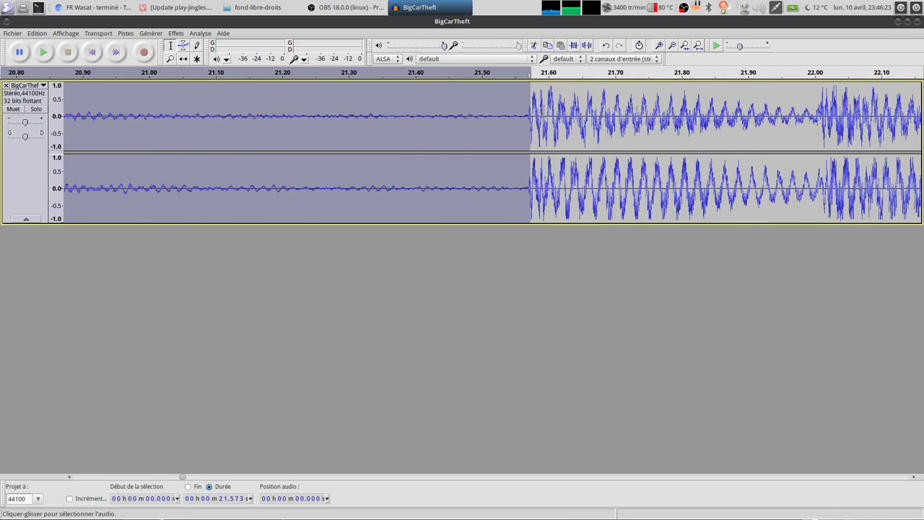
pyautogui.moveTo(523, 103); pyautogui.dragTo(521, 103)
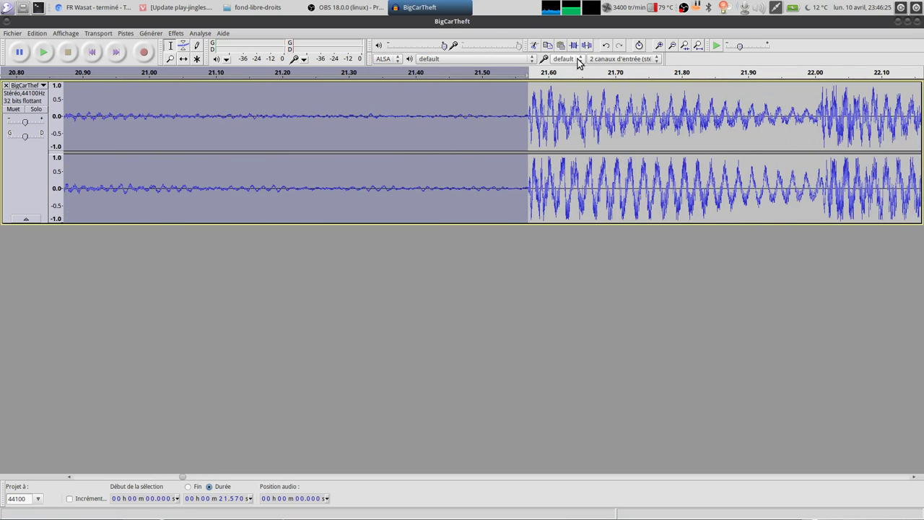
pyautogui.press('Delete')
# - Play the trimmed track from its beginning and lower the playback volume
pyautogui.keyDown('ctrl'); pyautogui.scroll(-5, 516, 101); pyautogui.keyUp('ctrl')
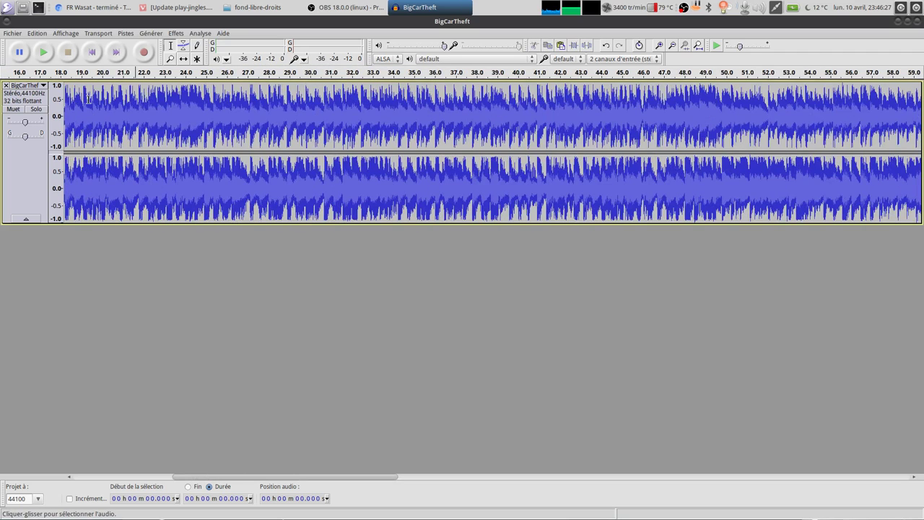
pyautogui.click(93, 52)
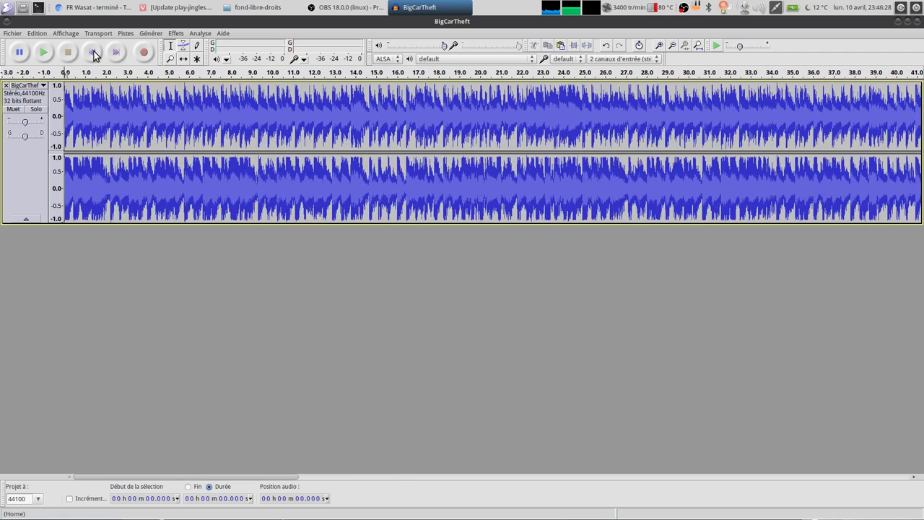
pyautogui.click(46, 54)
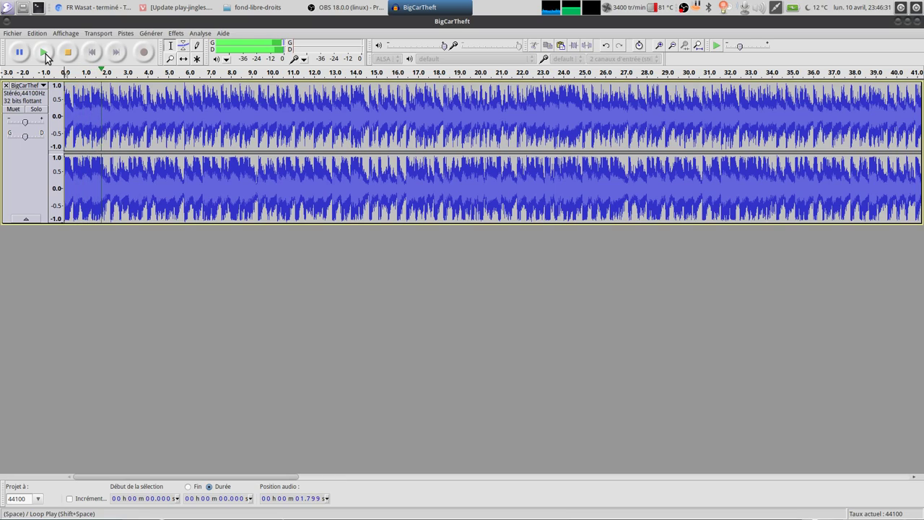
pyautogui.moveTo(443, 46); pyautogui.dragTo(427, 48)
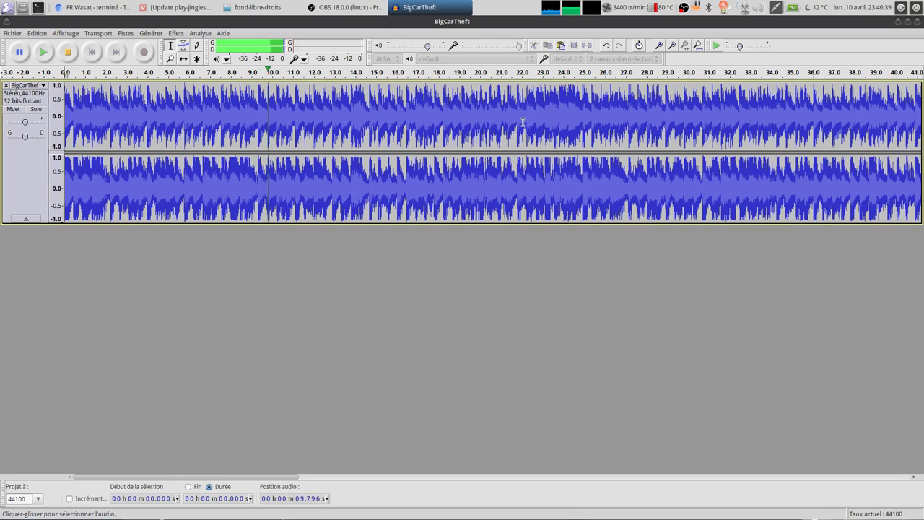
# - Stop playback and cut everything from the beat at about 24.906 s to the end of the track
pyautogui.click(568, 100)
pyautogui.hotkey('ctrl', '1')
pyautogui.hotkey('ctrl', '1')
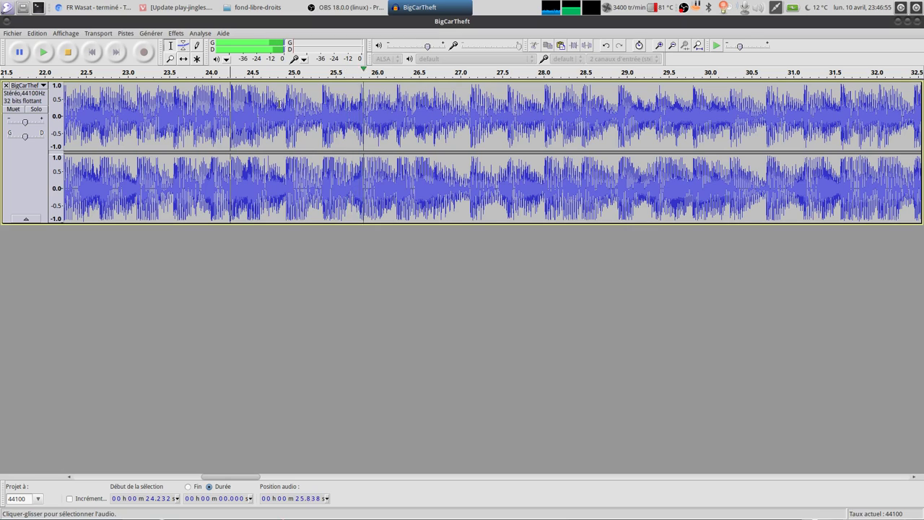
pyautogui.click(280, 104)
pyautogui.click(67, 53)
pyautogui.hotkey('ctrl', '1')
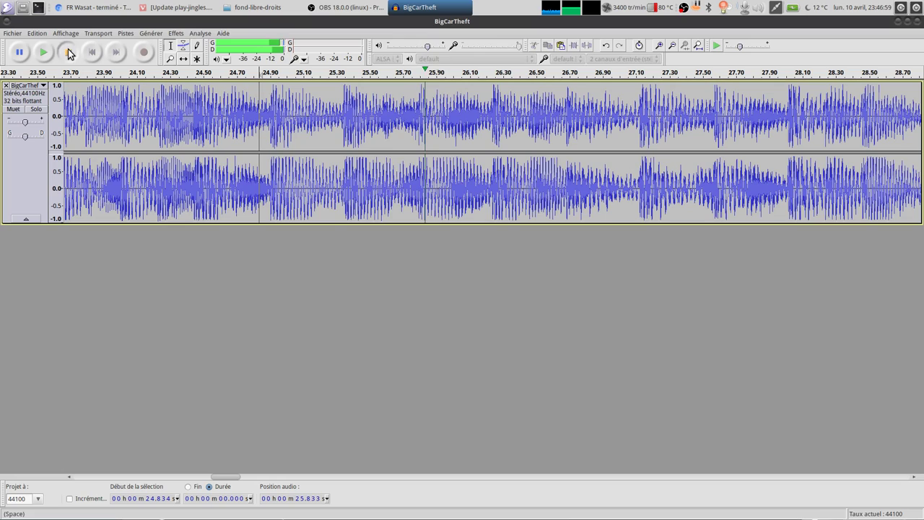
pyautogui.hotkey('ctrl', '1')
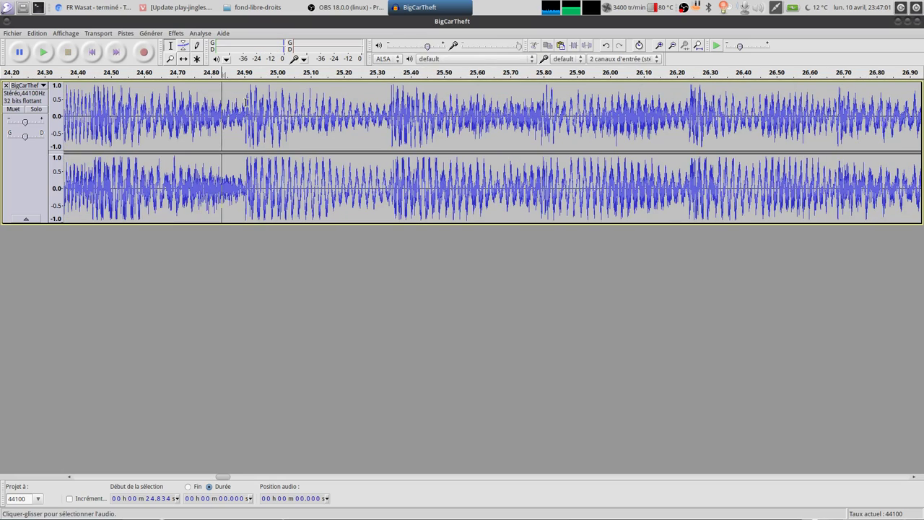
pyautogui.moveTo(246, 101); pyautogui.dragTo(275, 103)
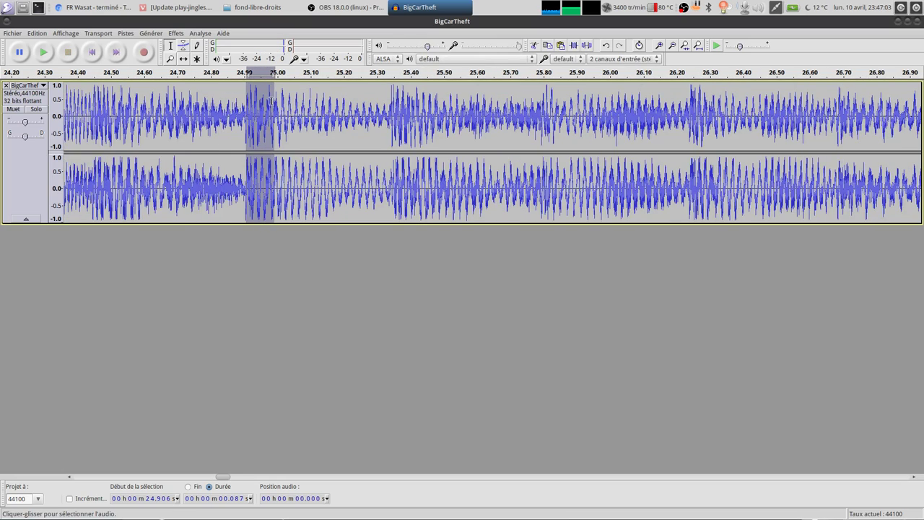
pyautogui.click(45, 34)
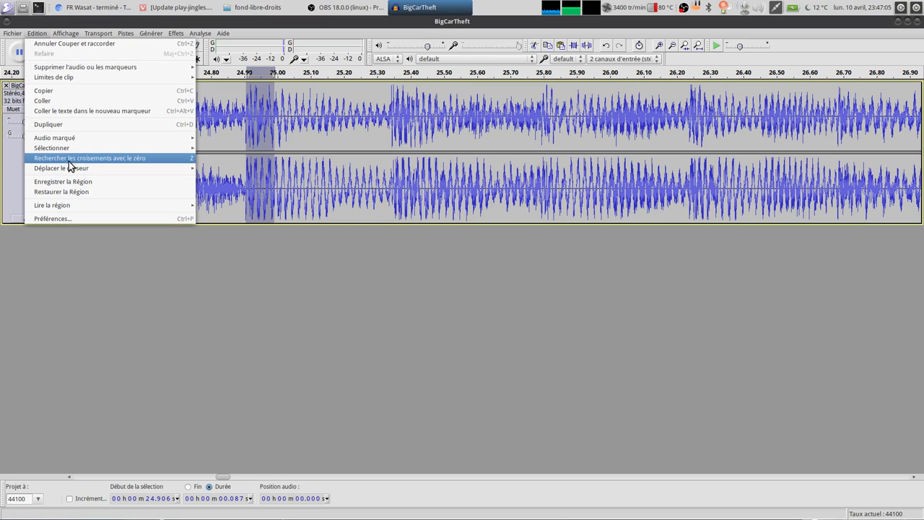
pyautogui.moveTo(72, 148)
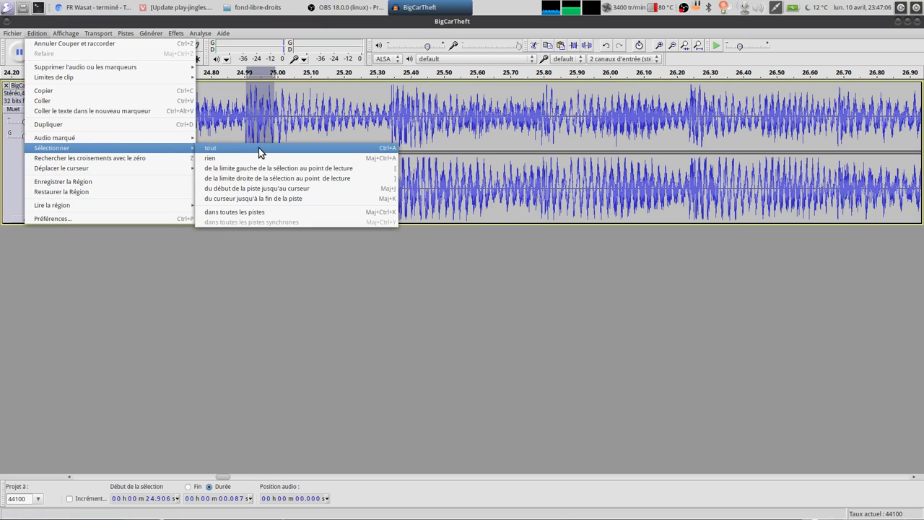
pyautogui.click(260, 196)
pyautogui.click(534, 46)
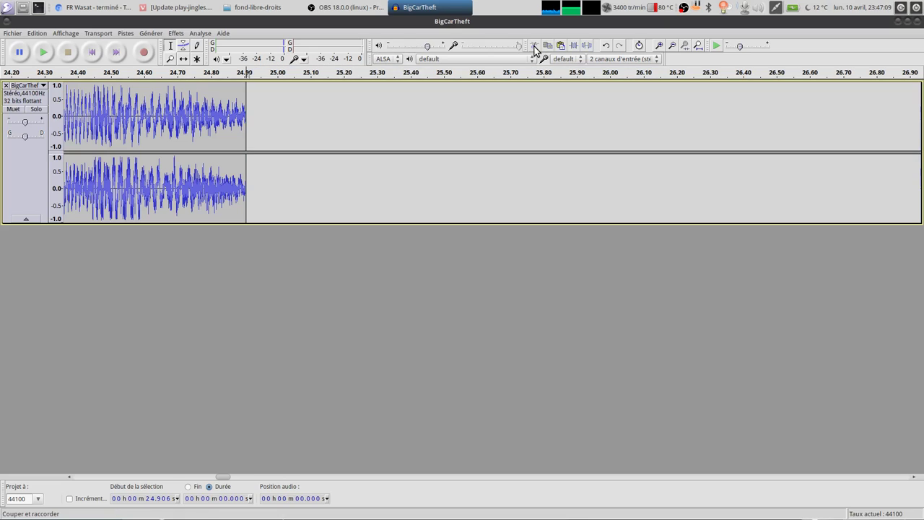
# - Select the whole remaining clip and play it in a loop to check the transition, then stop playback
pyautogui.scroll(-2, 166, 102)
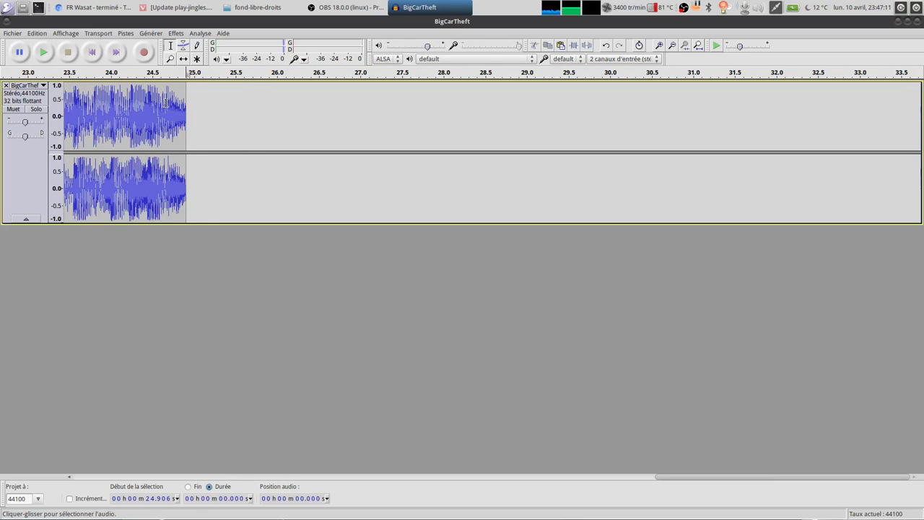
pyautogui.hotkey('ctrl', 'a')
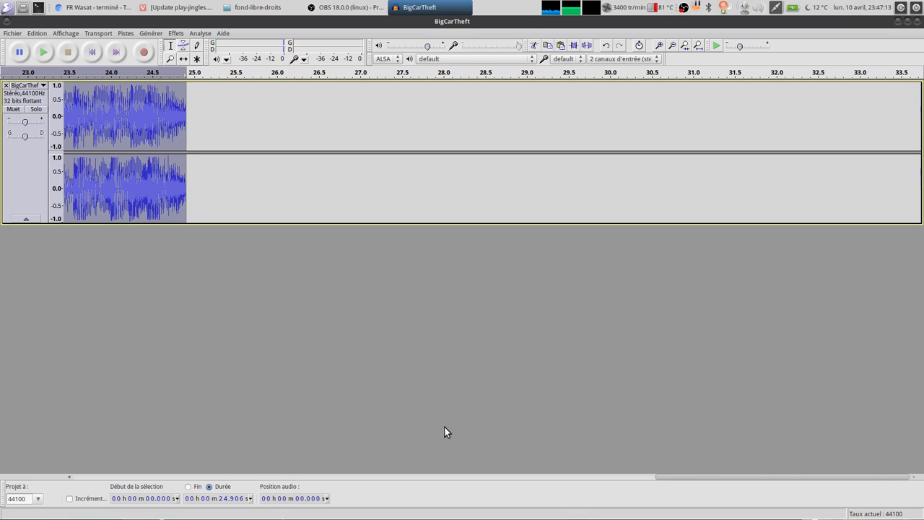
pyautogui.scroll(-3, 56, 245)
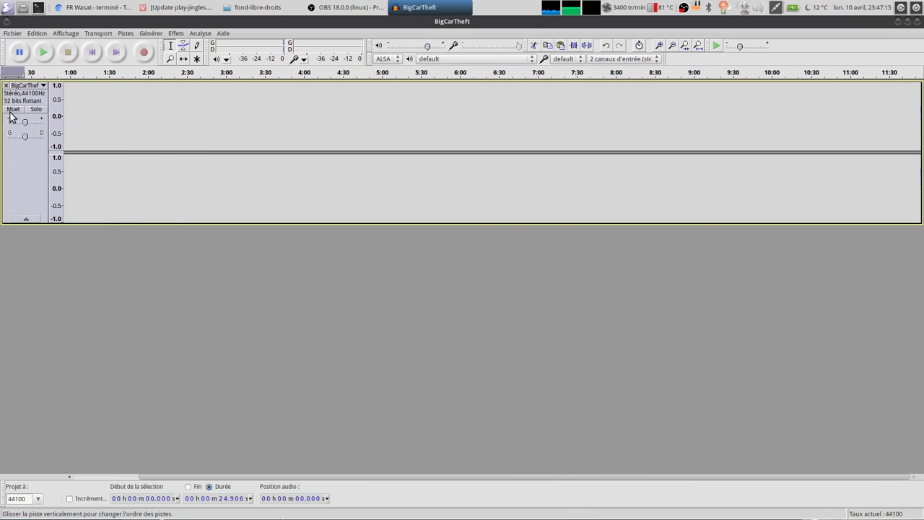
pyautogui.scroll(1, 159, 163)
pyautogui.moveTo(458, 476); pyautogui.dragTo(82, 455)
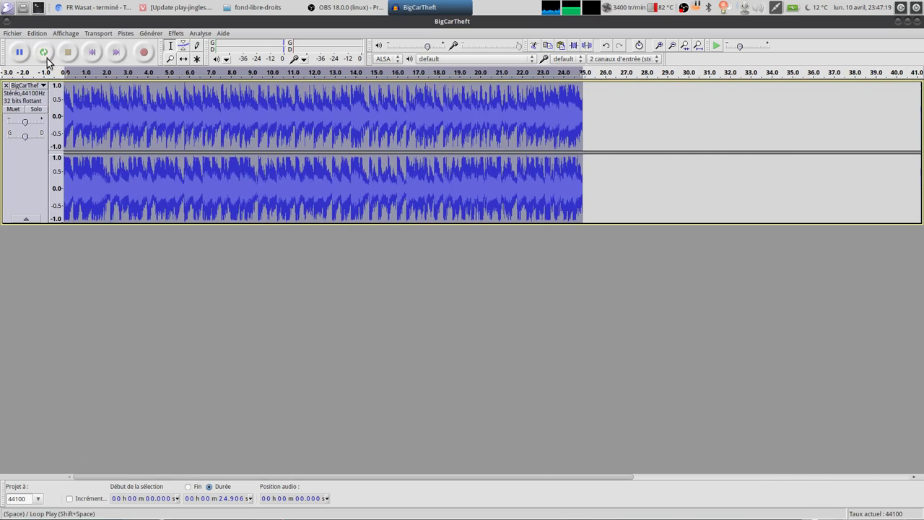
pyautogui.press('shift')
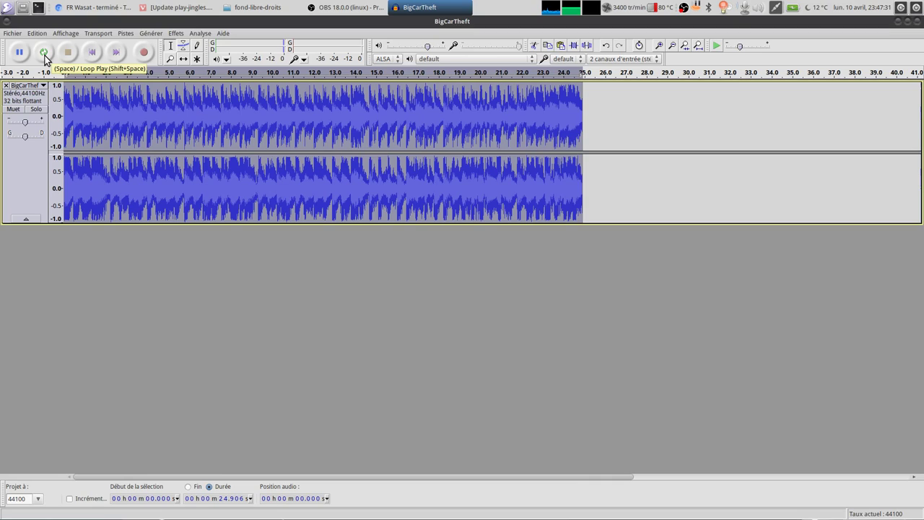
pyautogui.click(45, 55)
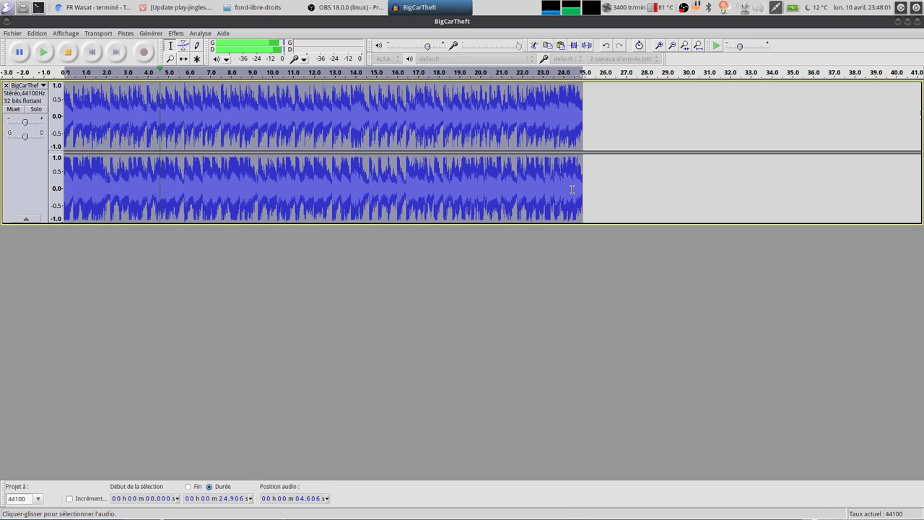
pyautogui.click(69, 52)
# - Start exporting the audio and create a folder named linuxtricks inside Musique as its destination
pyautogui.click(6, 33)
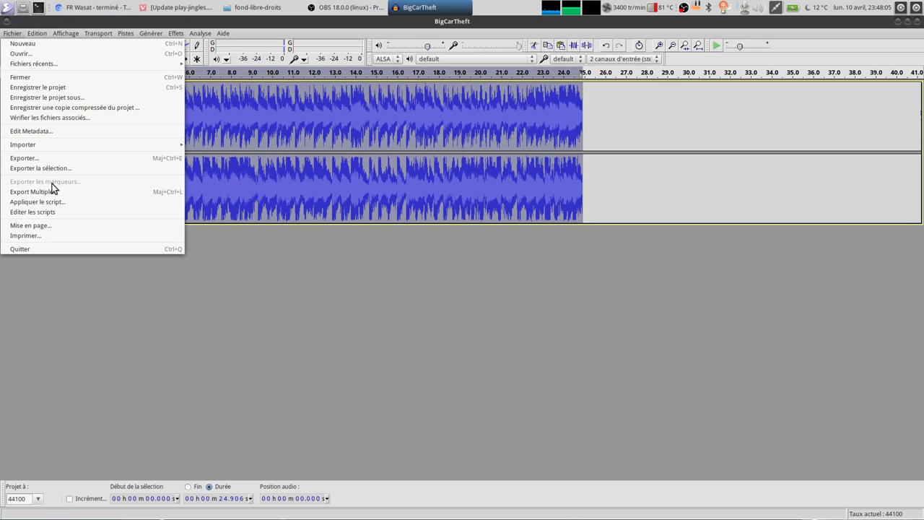
pyautogui.click(50, 159)
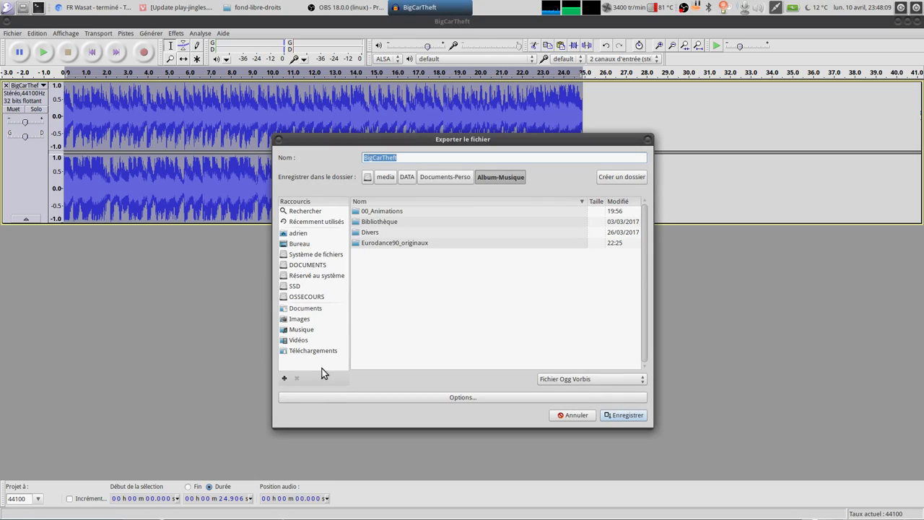
pyautogui.click(310, 331)
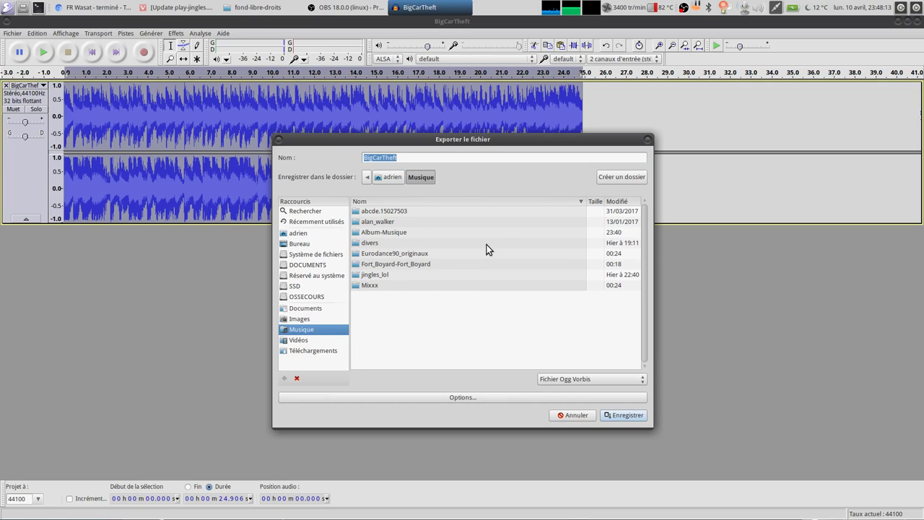
pyautogui.click(622, 177)
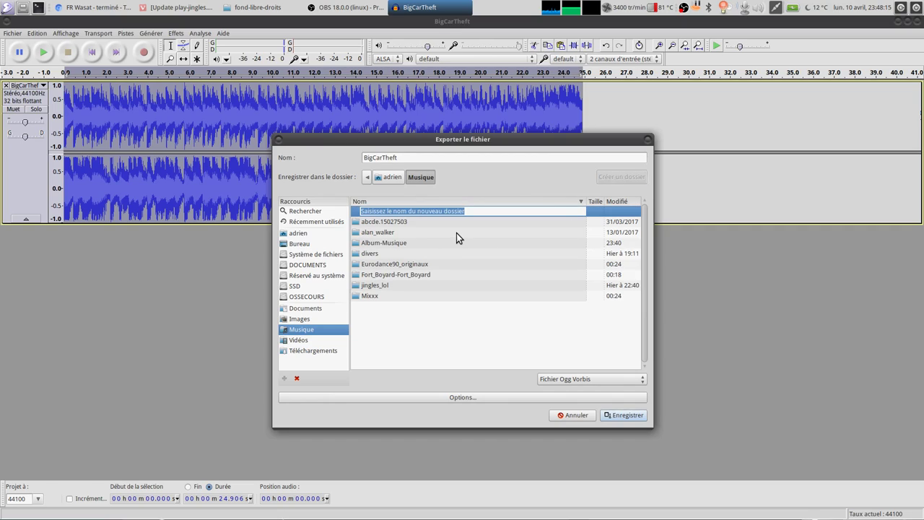
pyautogui.write('linuxtricks')
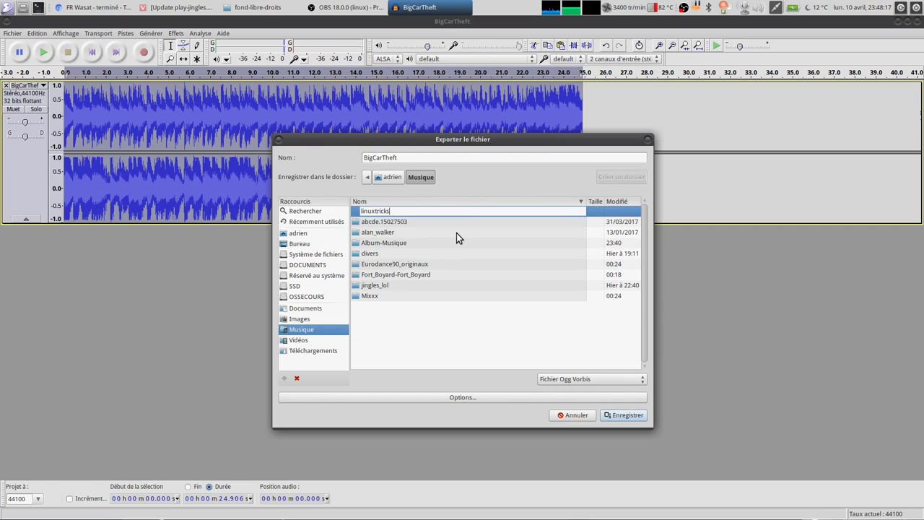
pyautogui.press('Return')
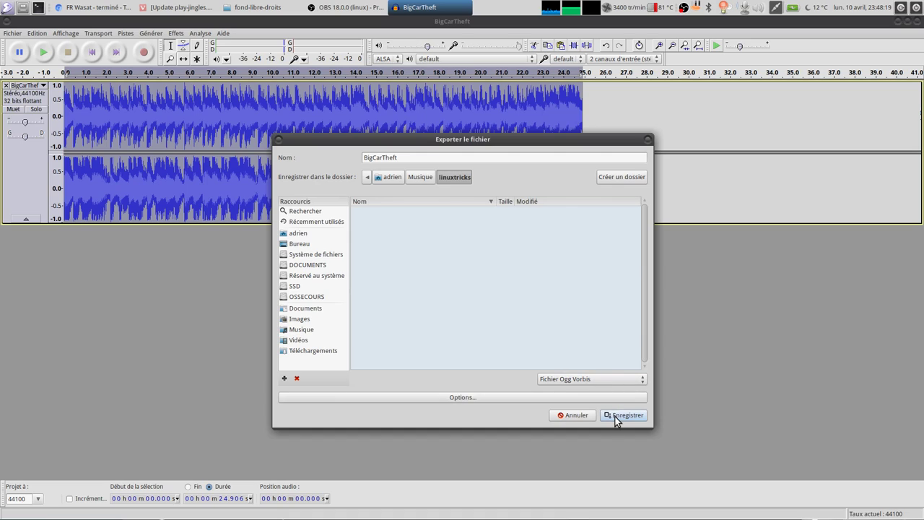
# - Export the clip to the linuxtricks folder as BigCarTheft MP3 at a constant 320 kbps, keeping the existing metadata
pyautogui.click(600, 379)
pyautogui.click(598, 369)
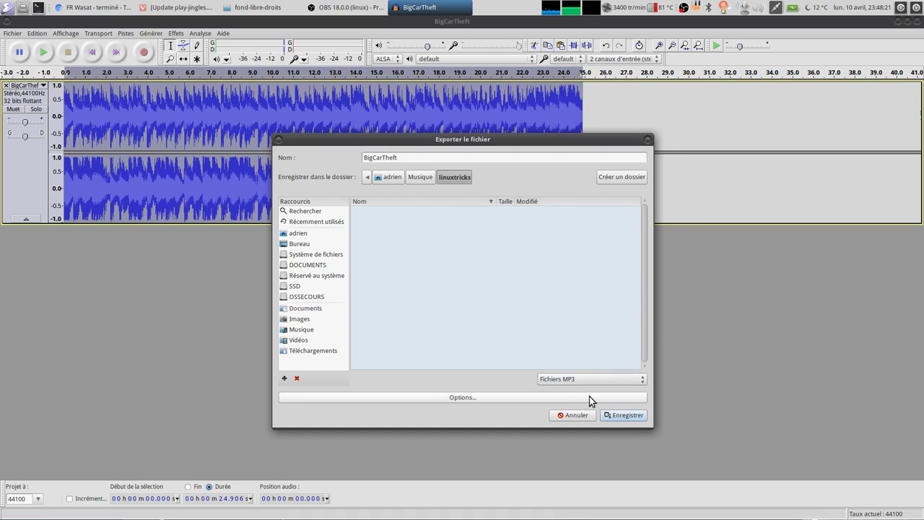
pyautogui.click(589, 396)
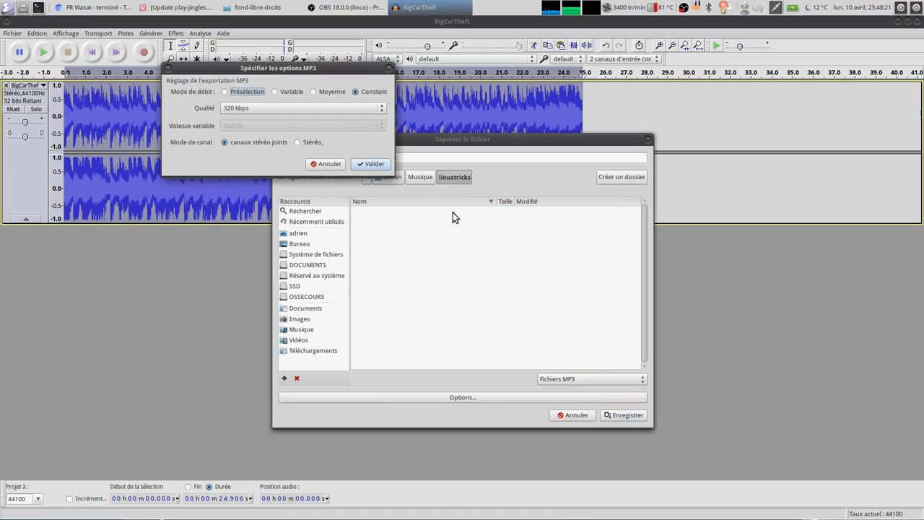
pyautogui.click(370, 163)
pyautogui.click(627, 414)
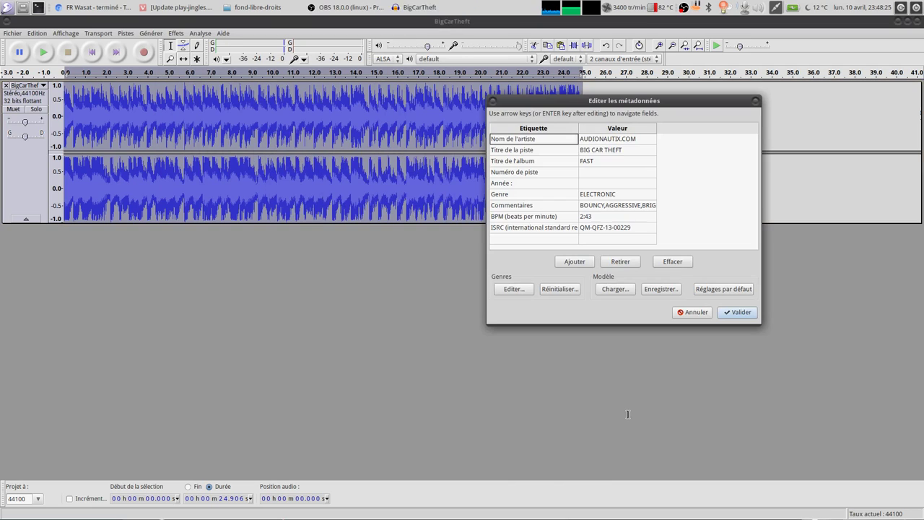
pyautogui.click(738, 312)
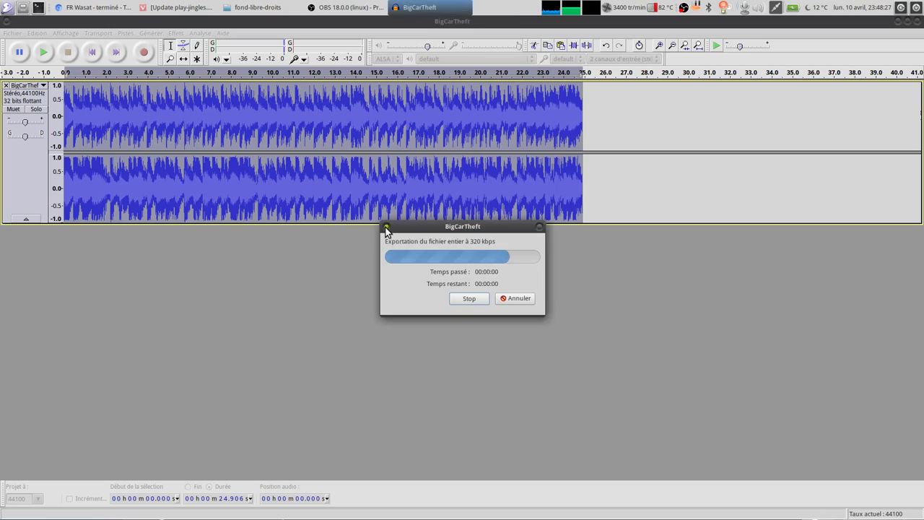
# - Remove the current track and import BigCarTheft.mp3 from the Musique/linuxtricks folder using the file manager
pyautogui.click(6, 86)
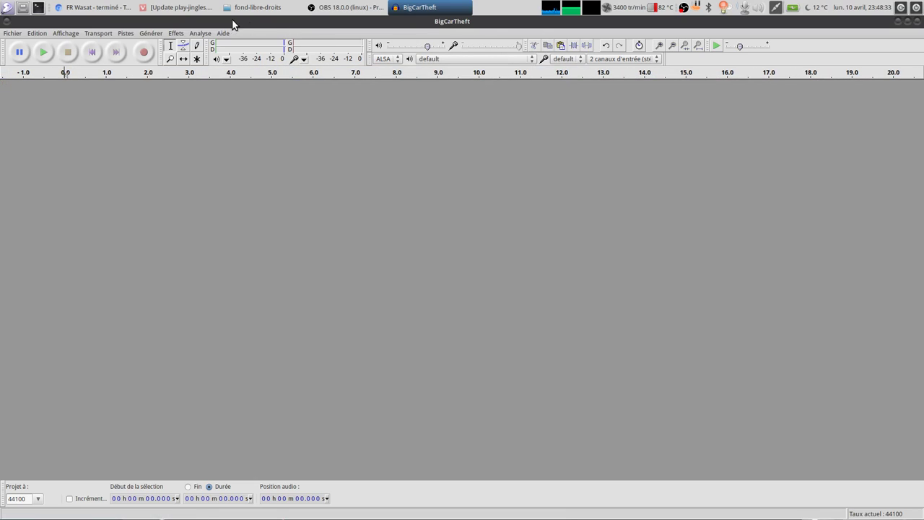
pyautogui.click(264, 8)
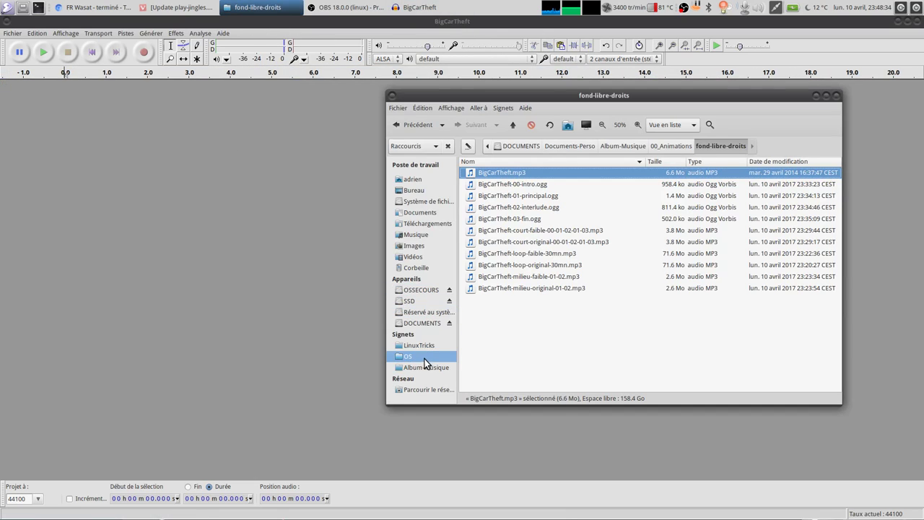
pyautogui.click(427, 237)
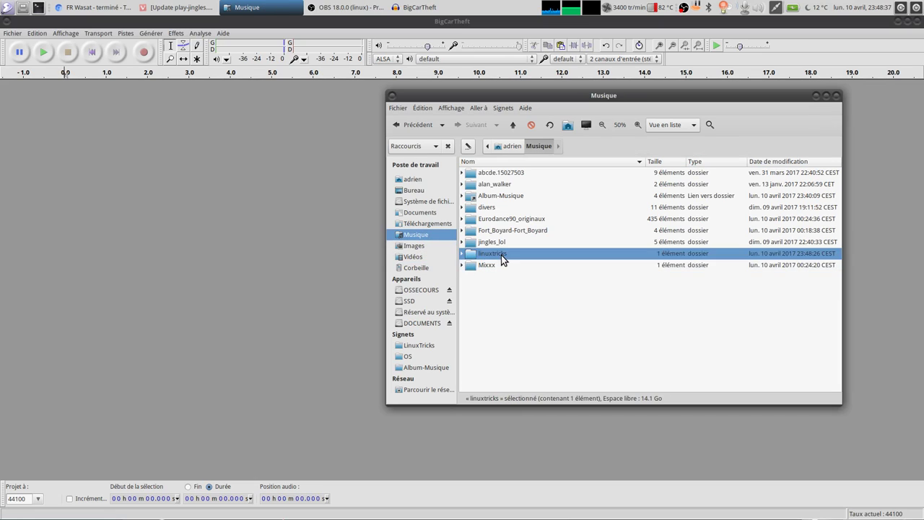
pyautogui.doubleClick(501, 254)
pyautogui.moveTo(502, 173); pyautogui.dragTo(185, 172)
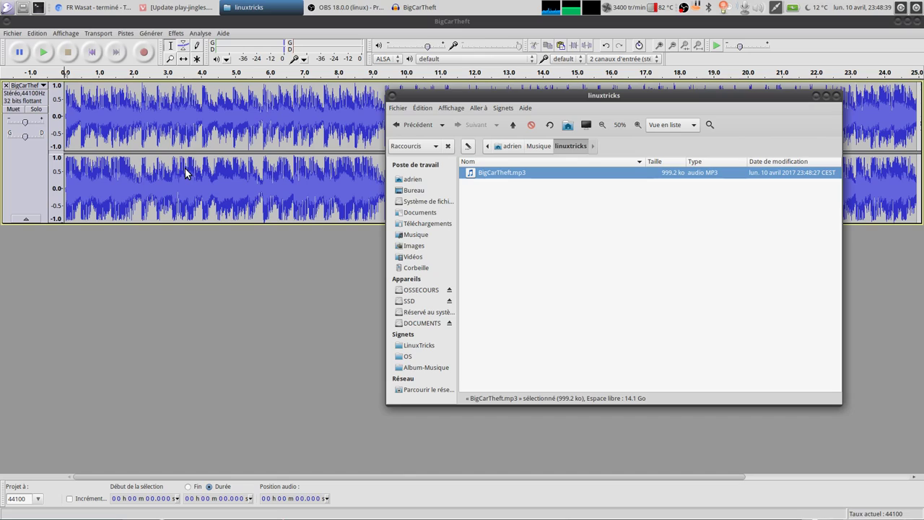
pyautogui.click(218, 330)
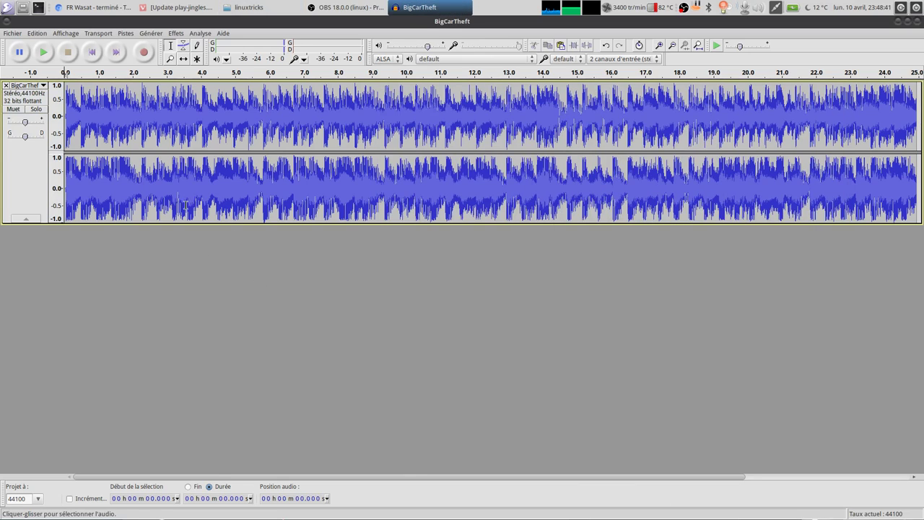
# - Select the whole reimported MP3 and play it in a loop to check the transition, then stop playback
pyautogui.hotkey('ctrl', 'a')
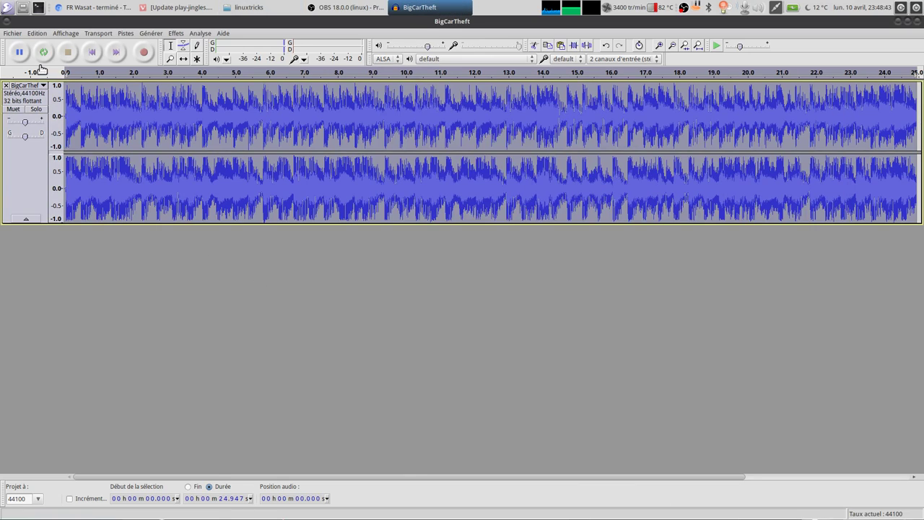
pyautogui.press('space')
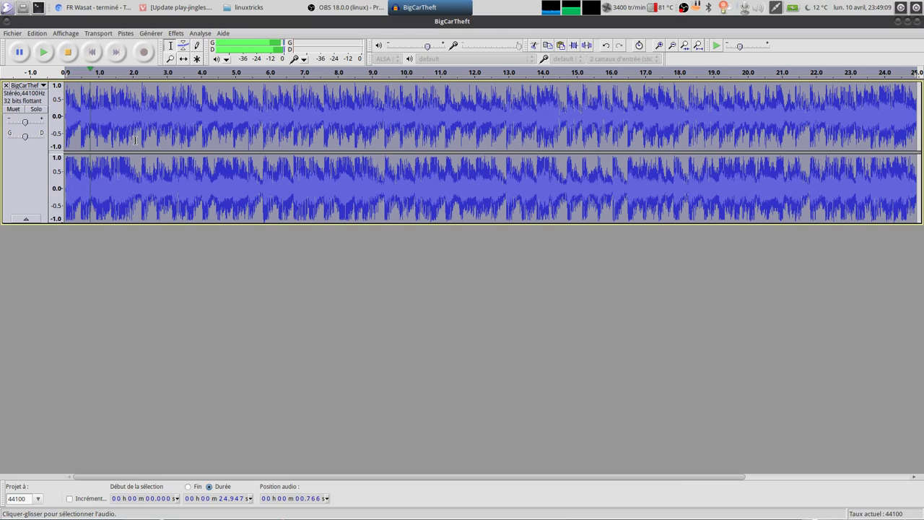
pyautogui.click(70, 54)
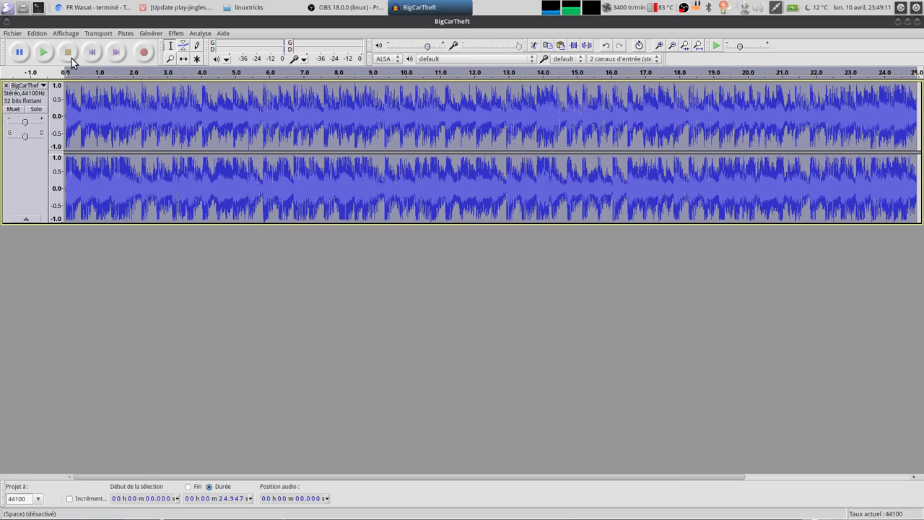
# - Cut the silence of about 0.052 s at the very beginning of the track
pyautogui.scroll(2, 4, 117)
pyautogui.scroll(5, 3, 117)
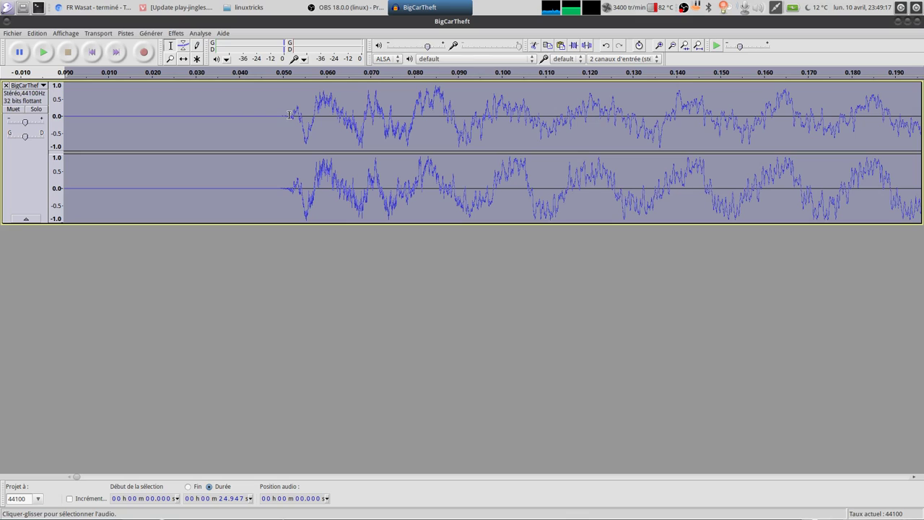
pyautogui.click(289, 115)
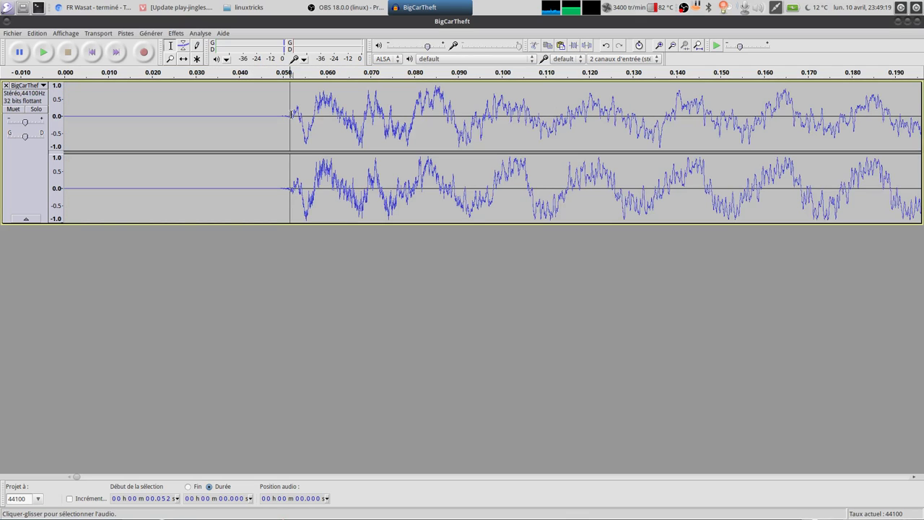
pyautogui.moveTo(291, 115); pyautogui.dragTo(64, 116)
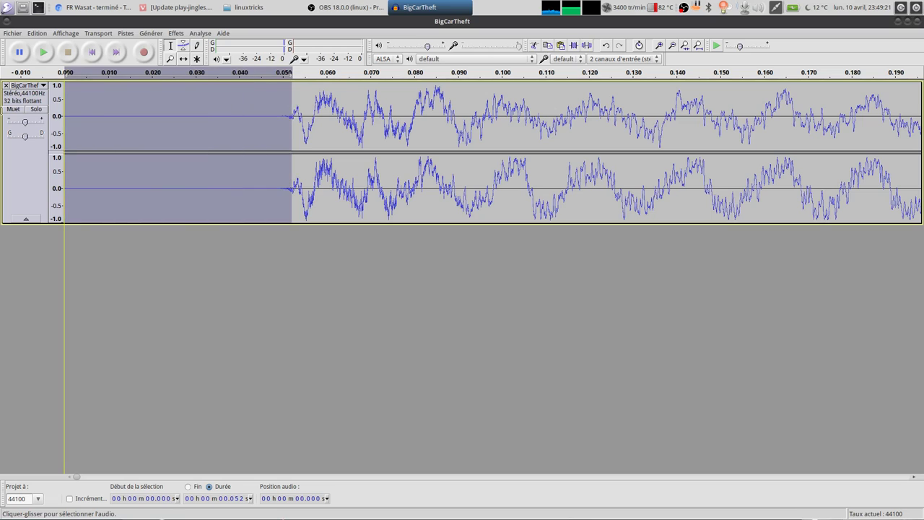
pyautogui.click(533, 45)
# - Export the track to the linuxtricks folder as BigCarTheft in Ogg Vorbis format at quality 10, keeping the metadata
pyautogui.scroll(-6, 122, 181)
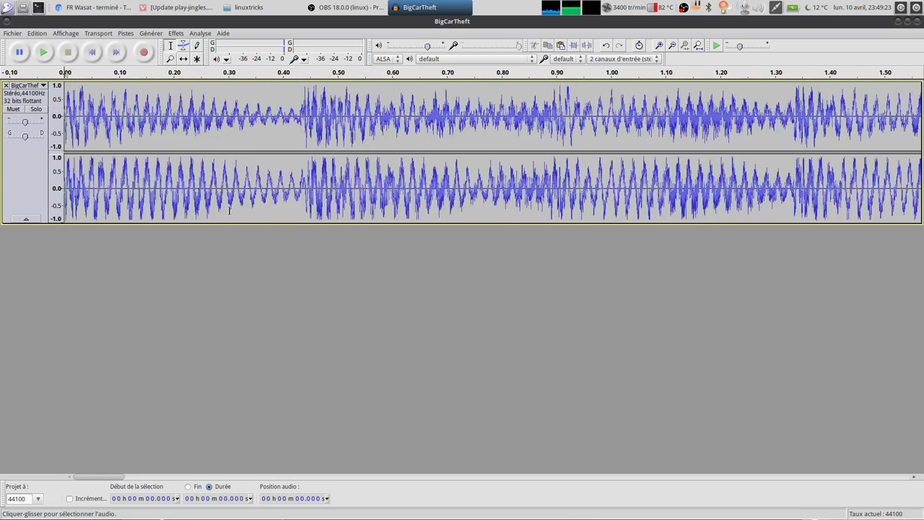
pyautogui.scroll(-4, 122, 181)
pyautogui.scroll(2, 123, 180)
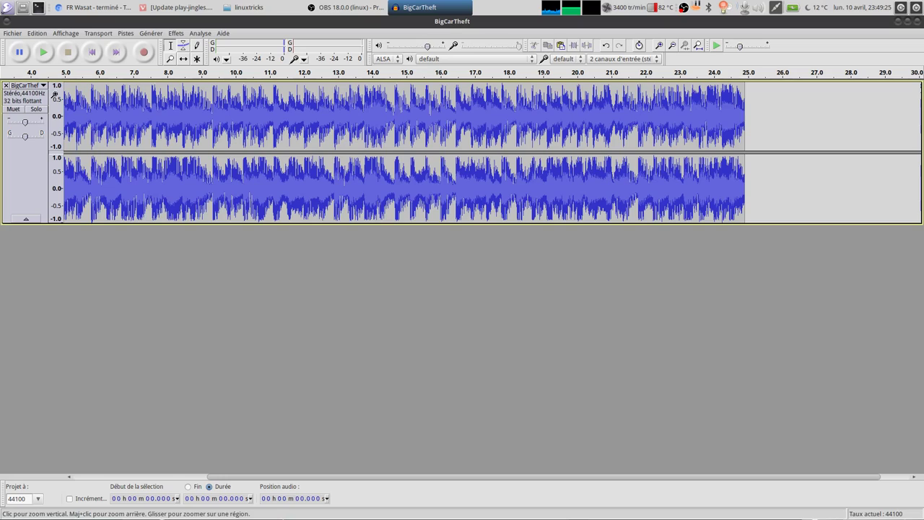
pyautogui.click(12, 34)
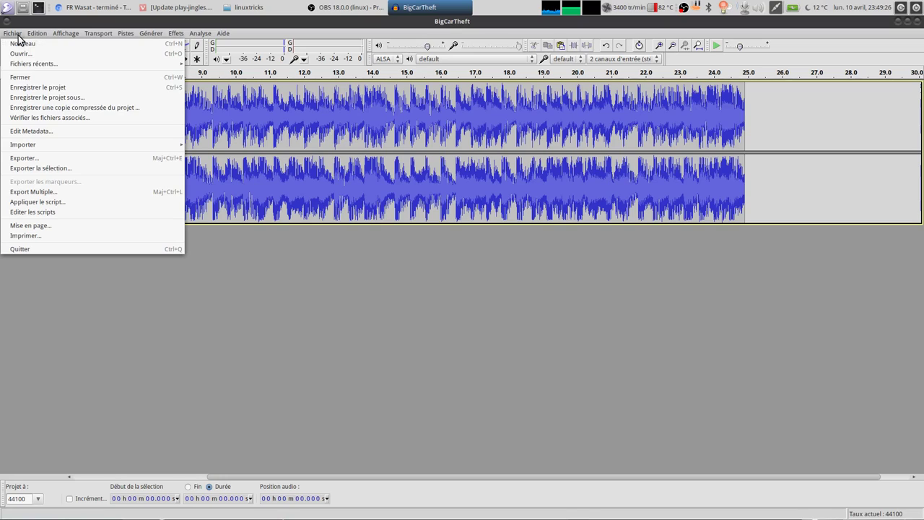
pyautogui.click(71, 156)
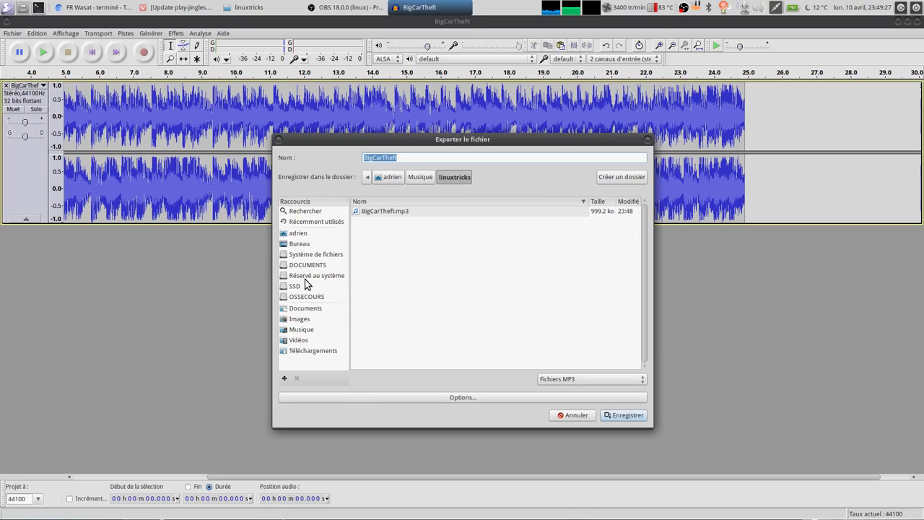
pyautogui.click(593, 378)
pyautogui.click(588, 392)
pyautogui.click(560, 397)
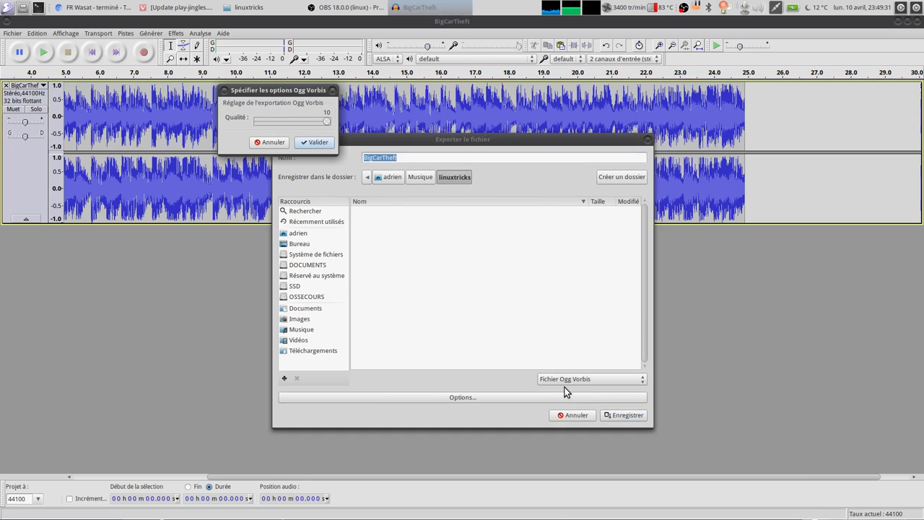
pyautogui.click(319, 143)
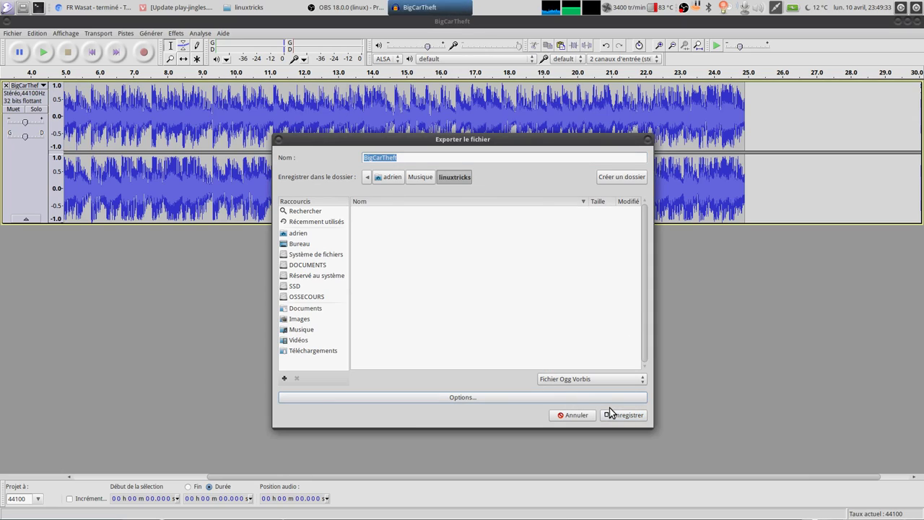
pyautogui.click(629, 415)
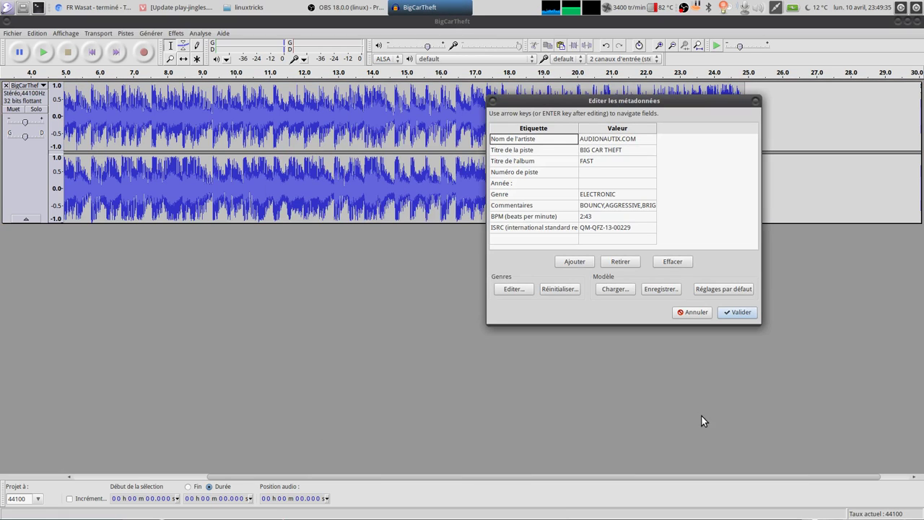
pyautogui.click(740, 311)
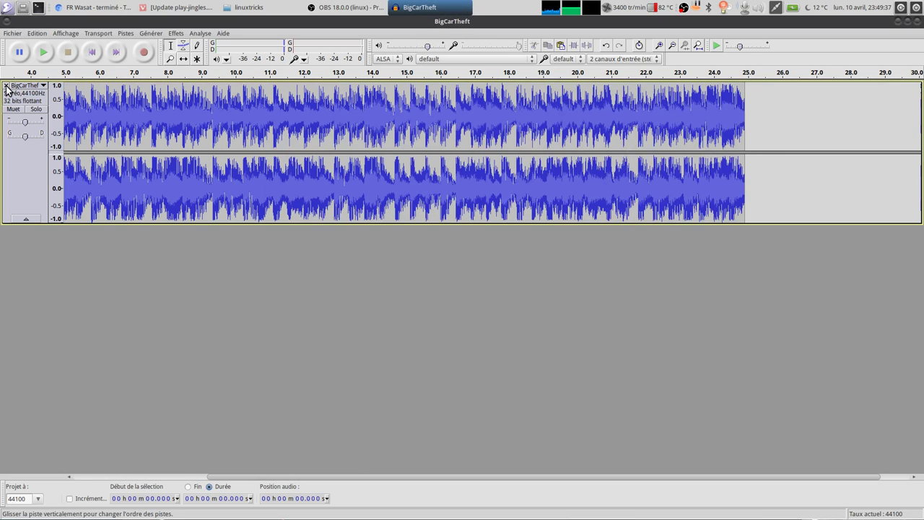
# - Replace the track with BigCarTheft.ogg from the linuxtricks folder and examine the start of its waveform for silence
pyautogui.click(7, 86)
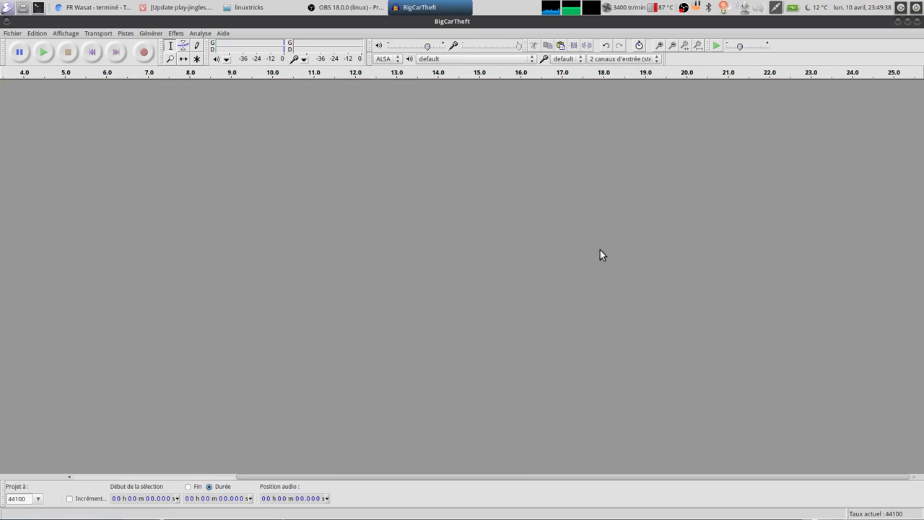
pyautogui.click(246, 9)
pyautogui.moveTo(524, 186); pyautogui.dragTo(165, 165)
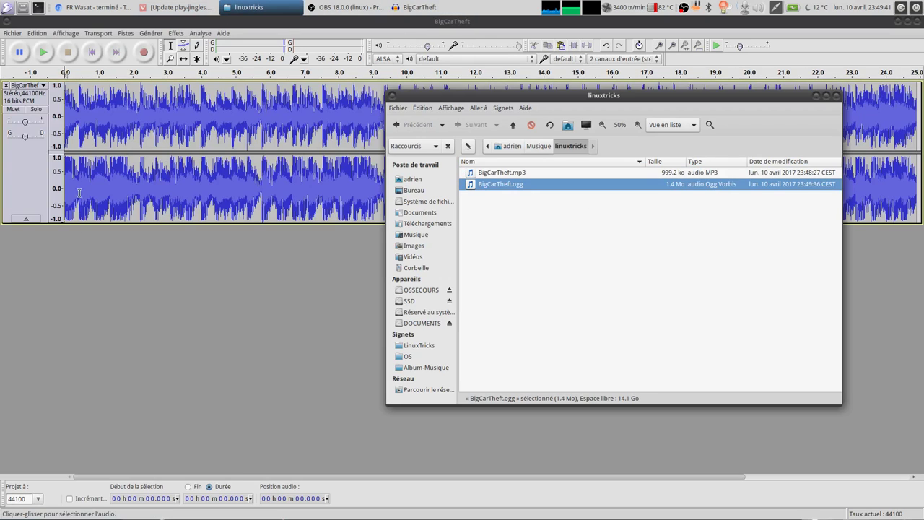
pyautogui.hotkey('ctrl', '1')
pyautogui.hotkey('ctrl', '1')
pyautogui.hotkey('ctrl', '1')
pyautogui.hotkey('ctrl', '1')
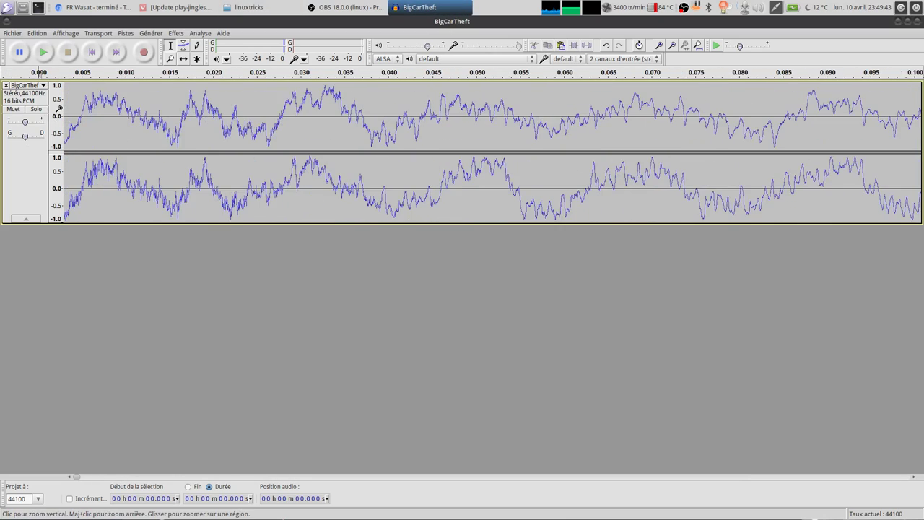
# - Replace the OGG track with BigCarTheft.mp3 from the linuxtricks folder and examine its opening waveform for comparison
pyautogui.click(6, 86)
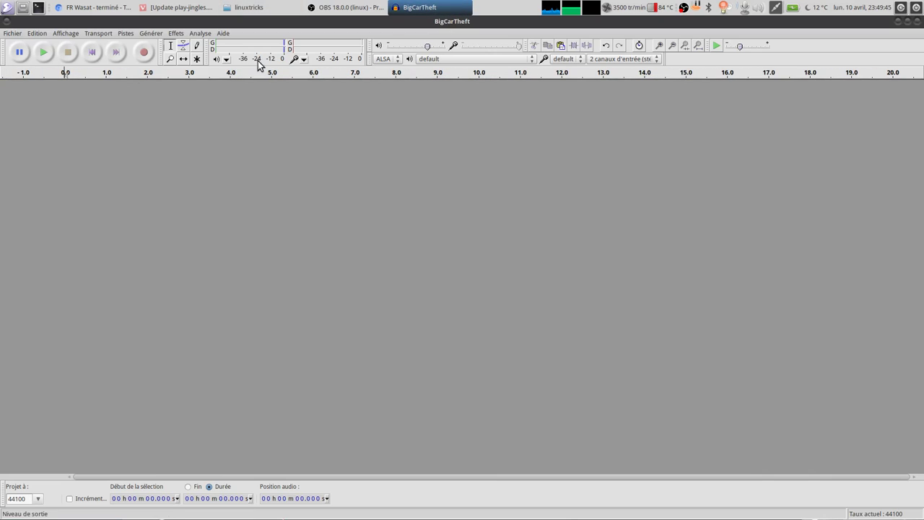
pyautogui.click(266, 9)
pyautogui.moveTo(506, 172); pyautogui.dragTo(217, 159)
pyautogui.hotkey('ctrl', '1')
pyautogui.hotkey('ctrl', '1')
pyautogui.hotkey('ctrl', '1')
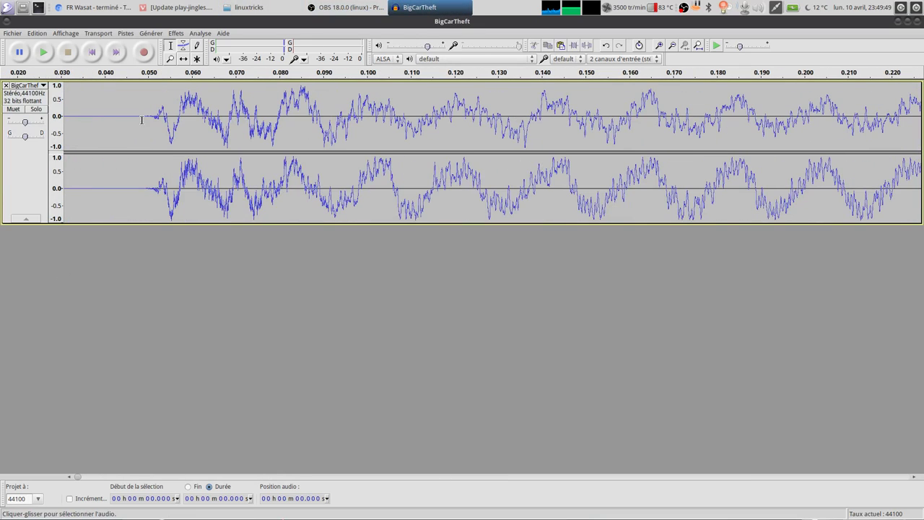
# - Remove the MP3 track, import BigCarTheft.ogg from the linuxtricks folder again and check the start of its waveform
pyautogui.click(6, 86)
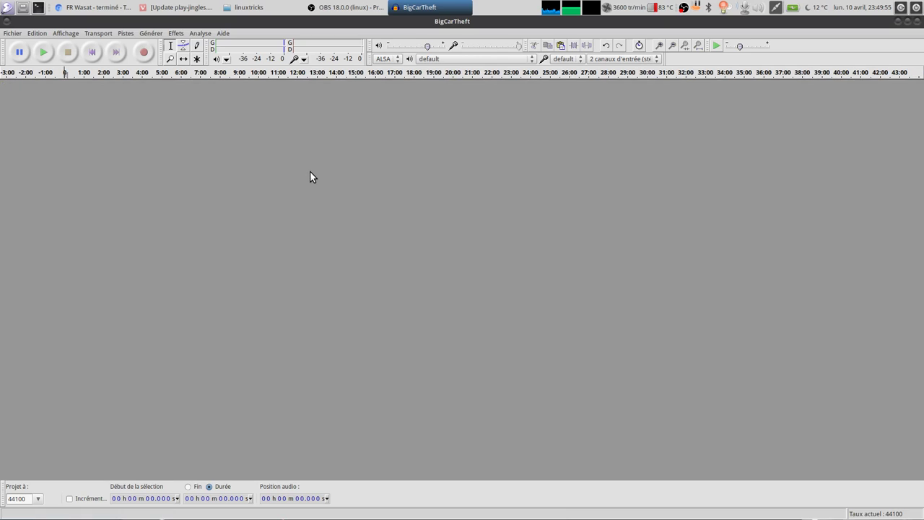
pyautogui.click(245, 9)
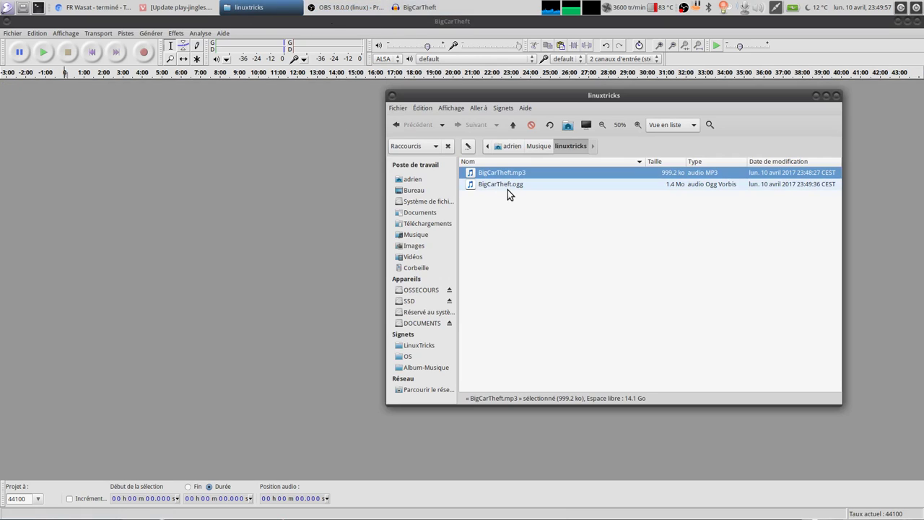
pyautogui.moveTo(508, 187); pyautogui.dragTo(190, 163)
pyautogui.click(101, 286)
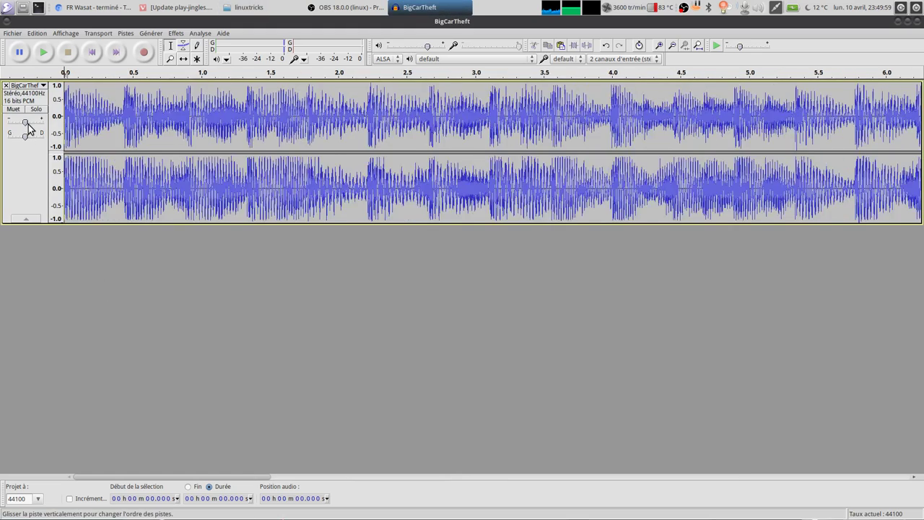
pyautogui.hotkey('ctrl', '1')
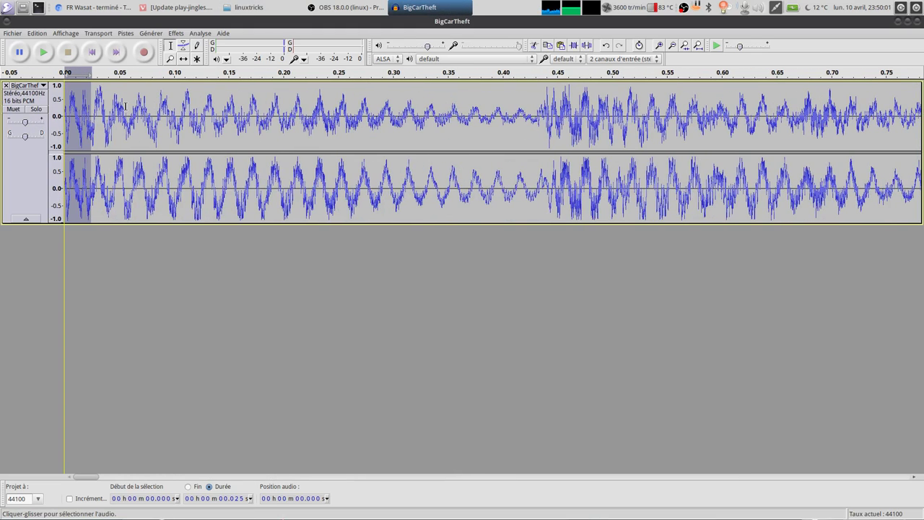
pyautogui.click(127, 144)
# - Select the whole BigCarTheft track and loop it many times in succession with the Repeat effect
pyautogui.hotkey('ctrl', '3')
pyautogui.hotkey('ctrl', '3')
pyautogui.hotkey('ctrl', '3')
pyautogui.hotkey('ctrl', '3')
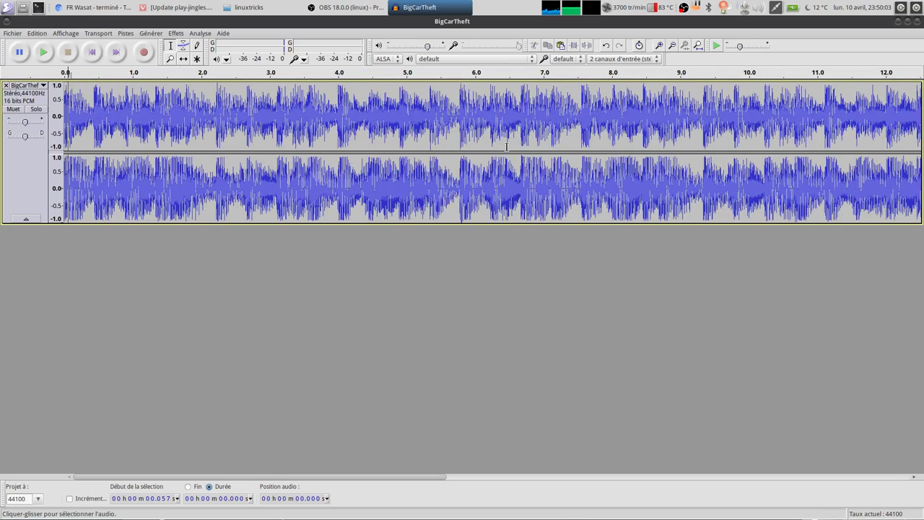
pyautogui.hotkey('ctrl', '3')
pyautogui.hotkey('ctrl', 'a')
pyautogui.hotkey('ctrl', '3')
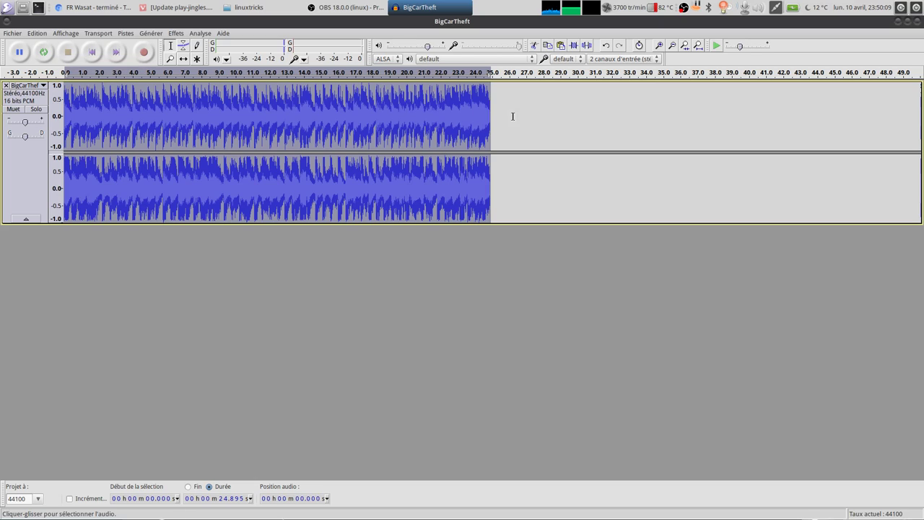
pyautogui.keyDown('ctrl'); pyautogui.scroll(1, 275, 105); pyautogui.keyUp('ctrl')
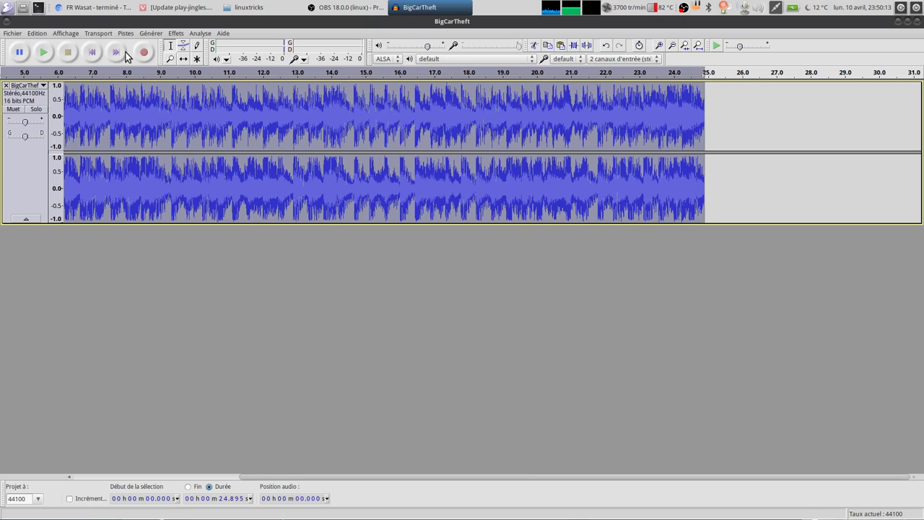
pyautogui.click(153, 34)
pyautogui.moveTo(177, 33)
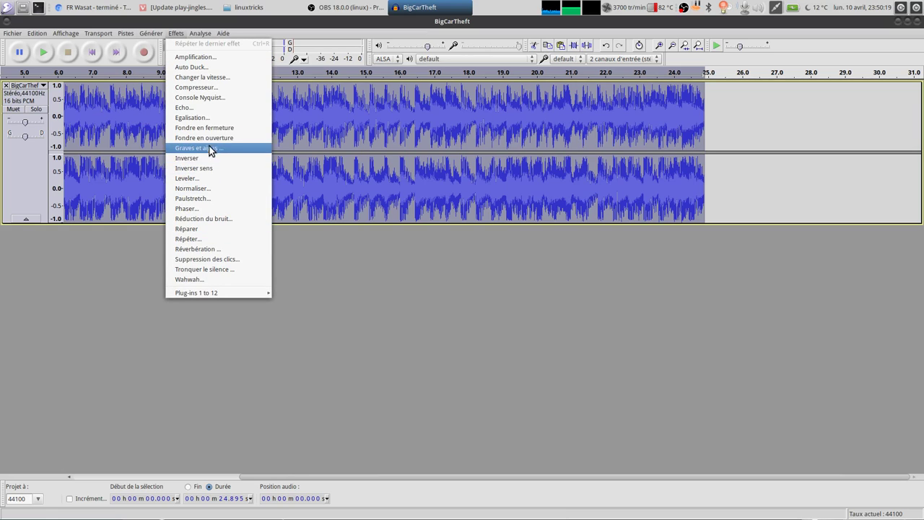
pyautogui.click(209, 237)
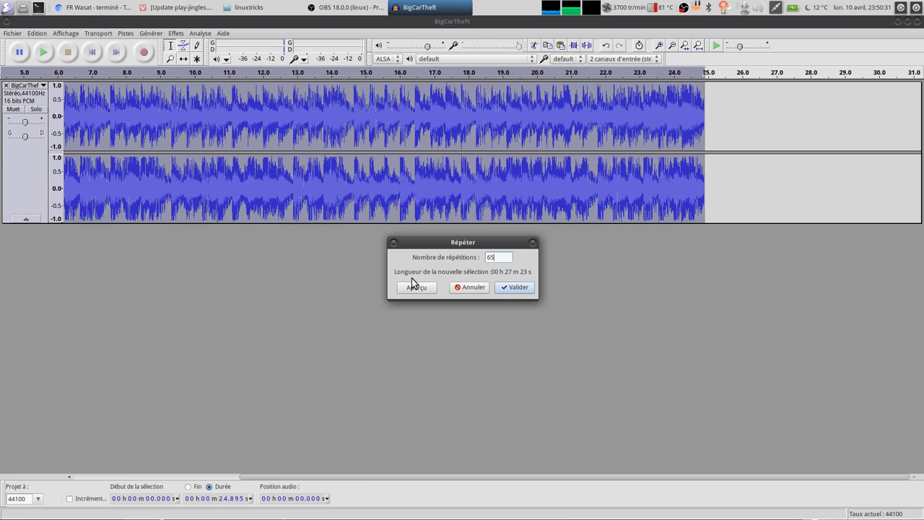
pyautogui.press('BackSpace')
pyautogui.press('BackSpace')
pyautogui.write('1')
pyautogui.click(518, 289)
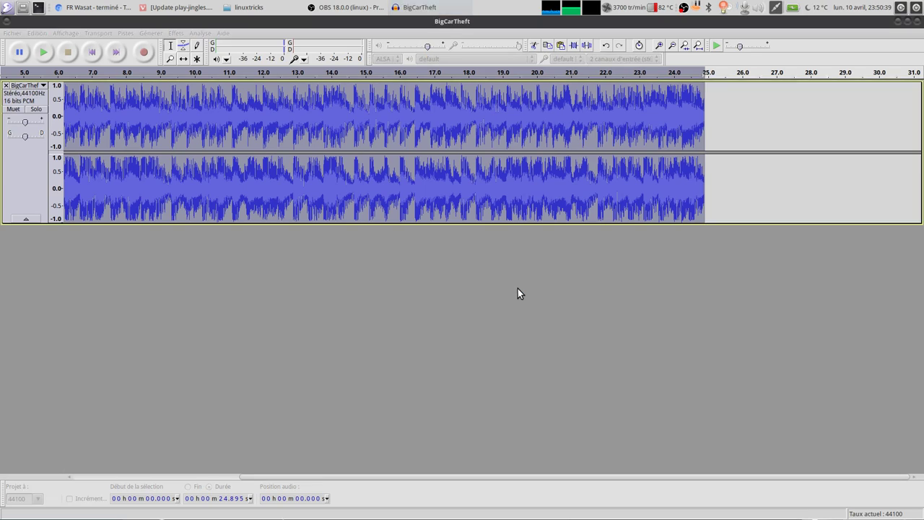
# - Play the repeated track from the start, inspect the joins between repetitions for gaps, and stop playback
pyautogui.click(92, 52)
pyautogui.click(43, 52)
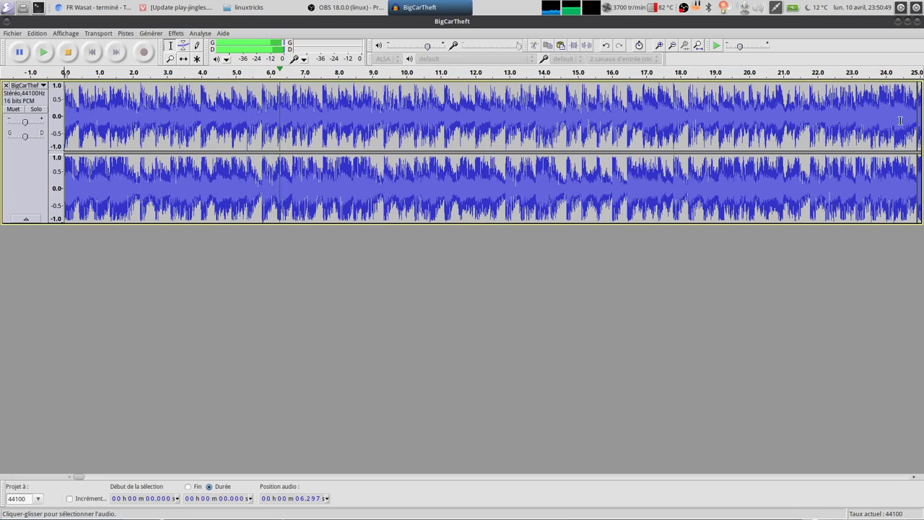
pyautogui.moveTo(882, 115); pyautogui.dragTo(920, 116)
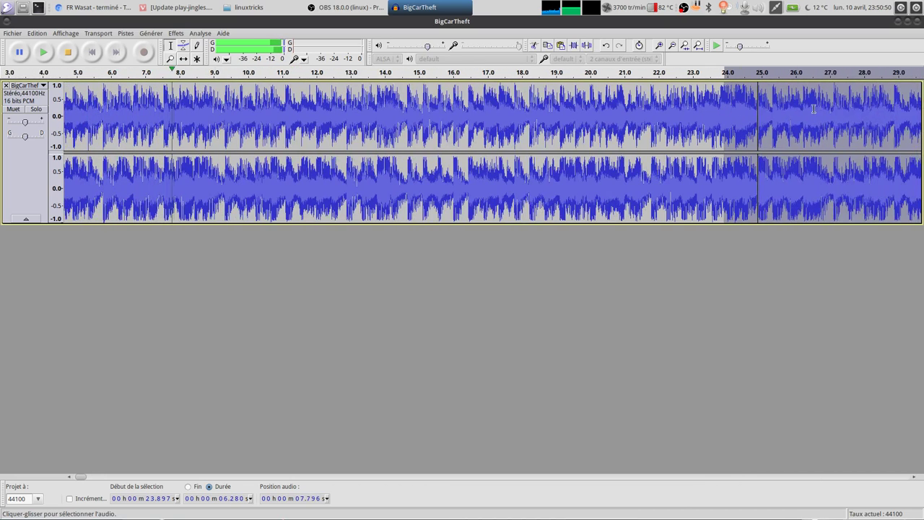
pyautogui.click(708, 109)
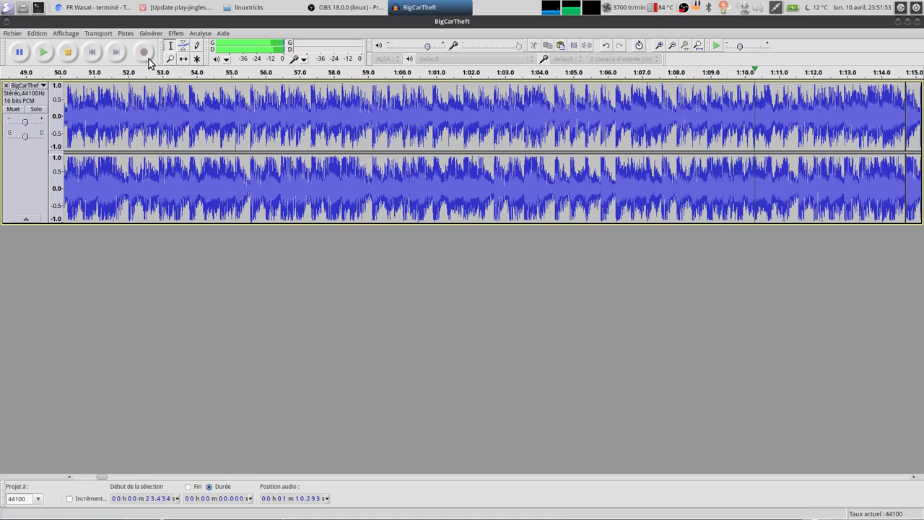
pyautogui.click(74, 53)
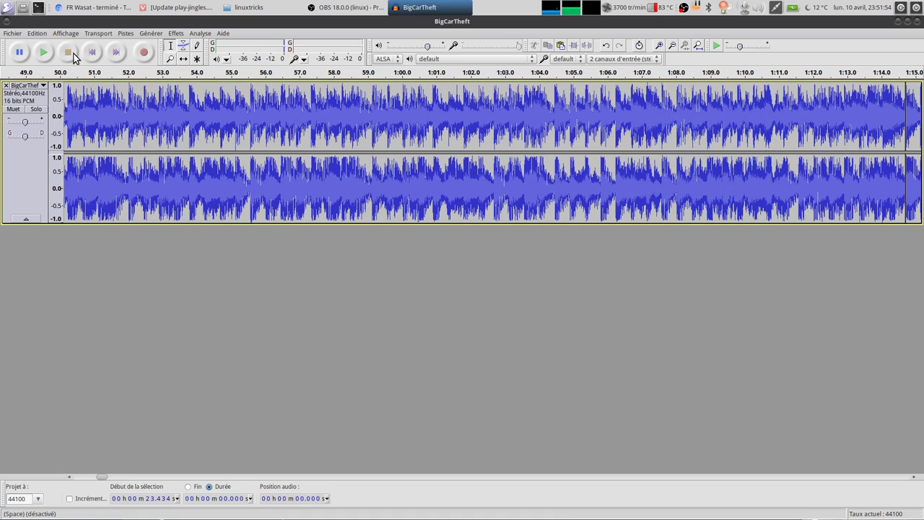
# - Close the BigCarTheft project without saving it and close the linuxtricks folder window
pyautogui.click(916, 22)
pyautogui.click(440, 307)
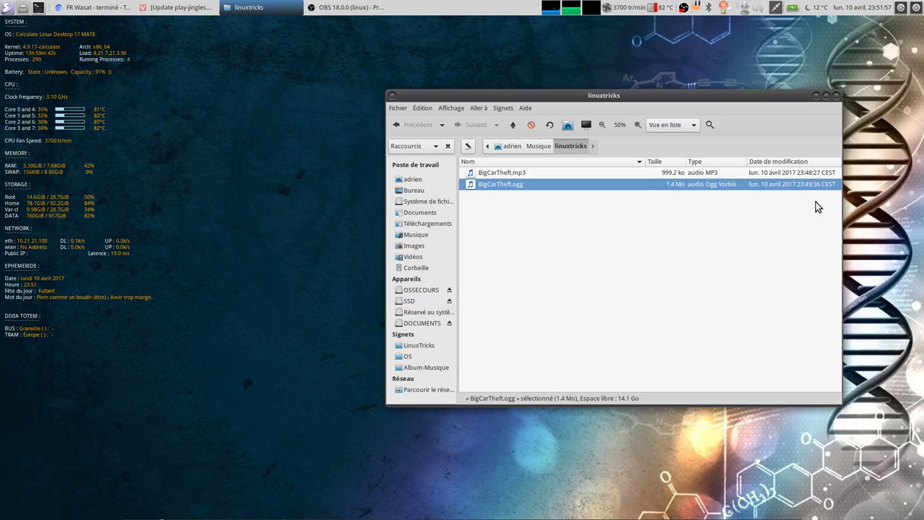
pyautogui.click(836, 96)
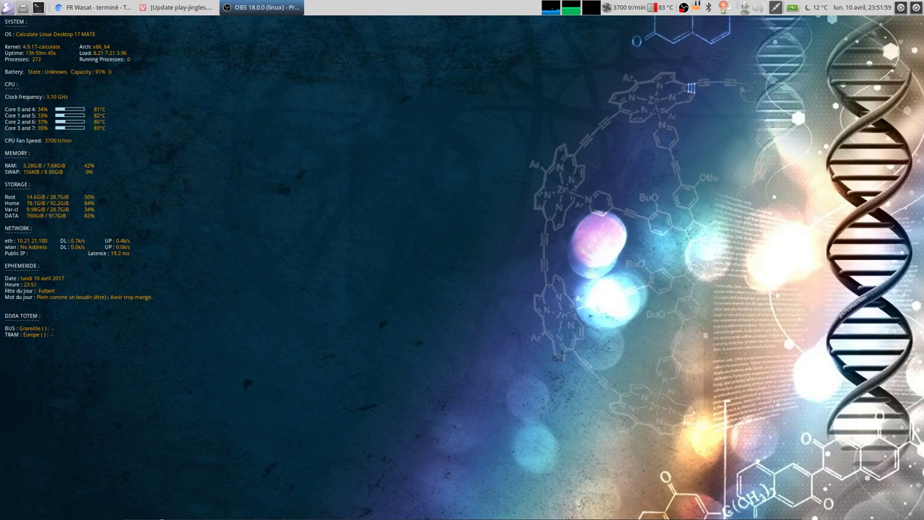